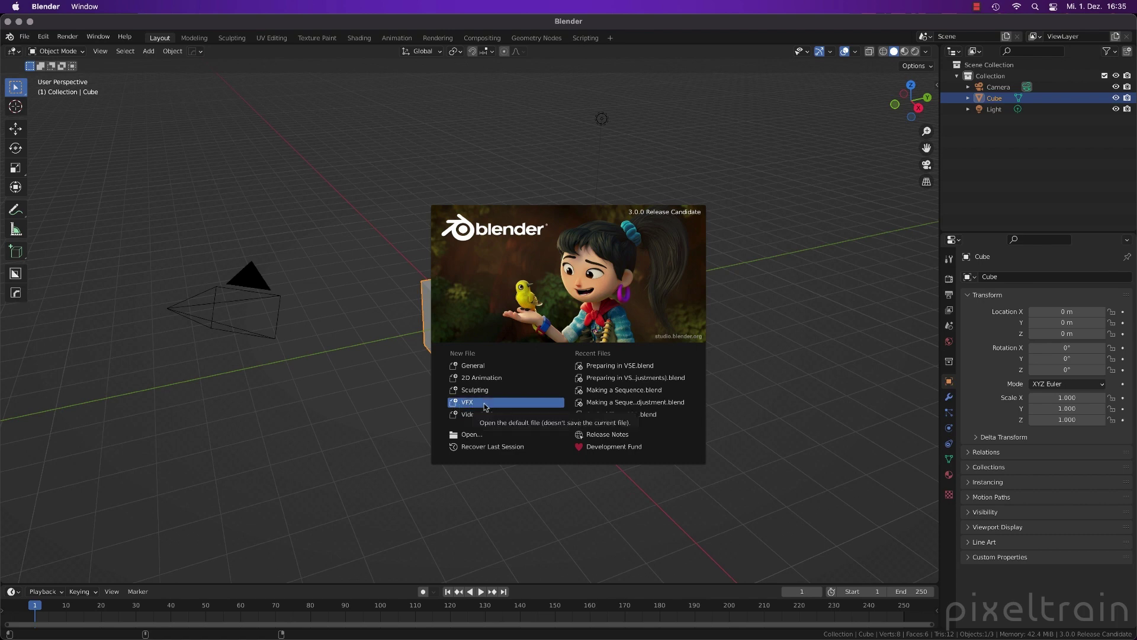
Start a VFX project and preview Masking, Compositing and Rendering before returning to Motion Tracking.
{"action": "left_click", "coordinate": [485, 404]}
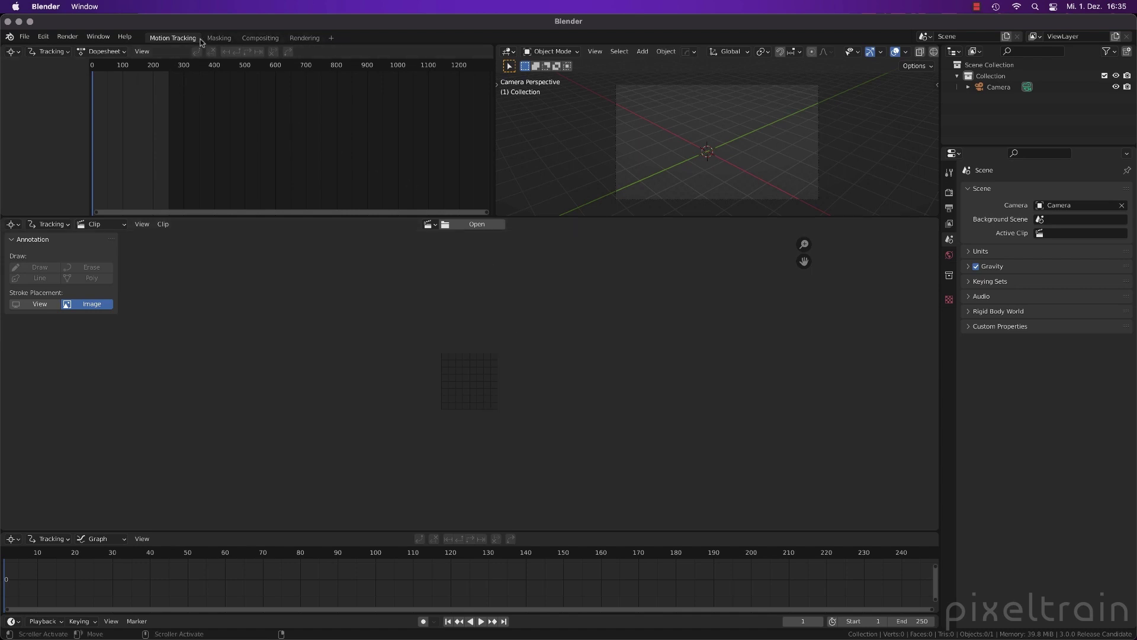
{"action": "left_click", "coordinate": [220, 38]}
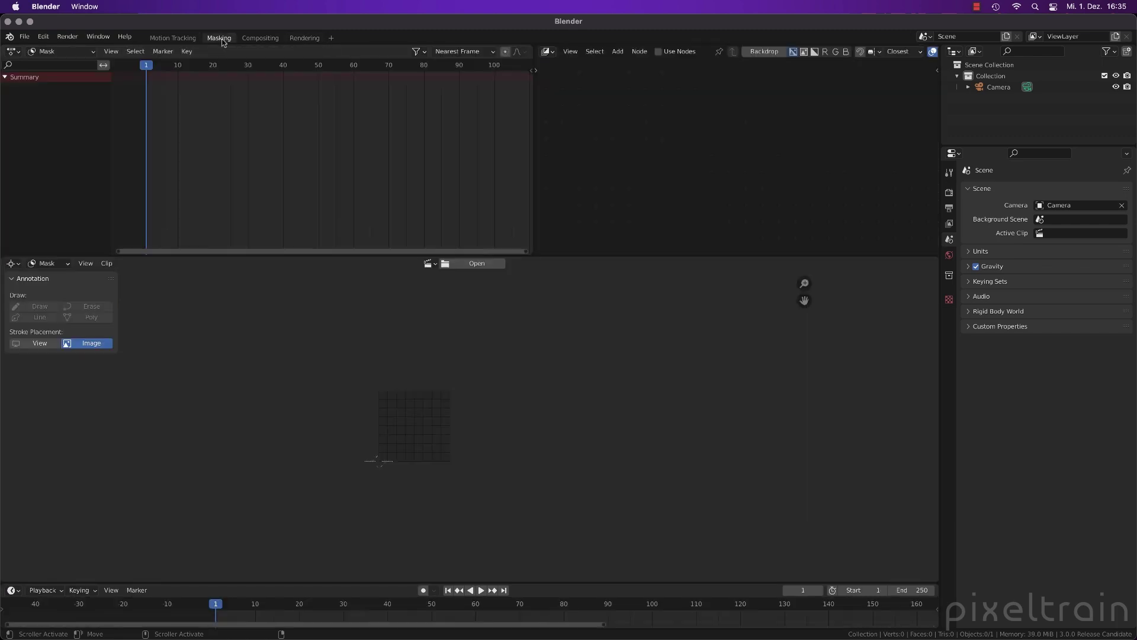
{"action": "left_click", "coordinate": [259, 39]}
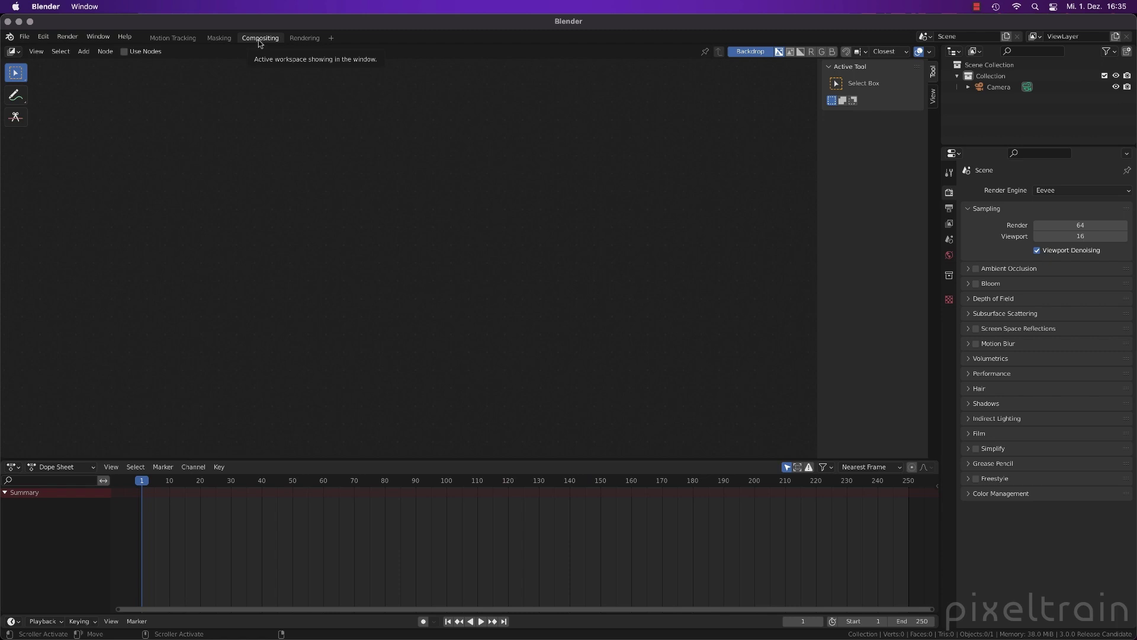
{"action": "left_click", "coordinate": [303, 38]}
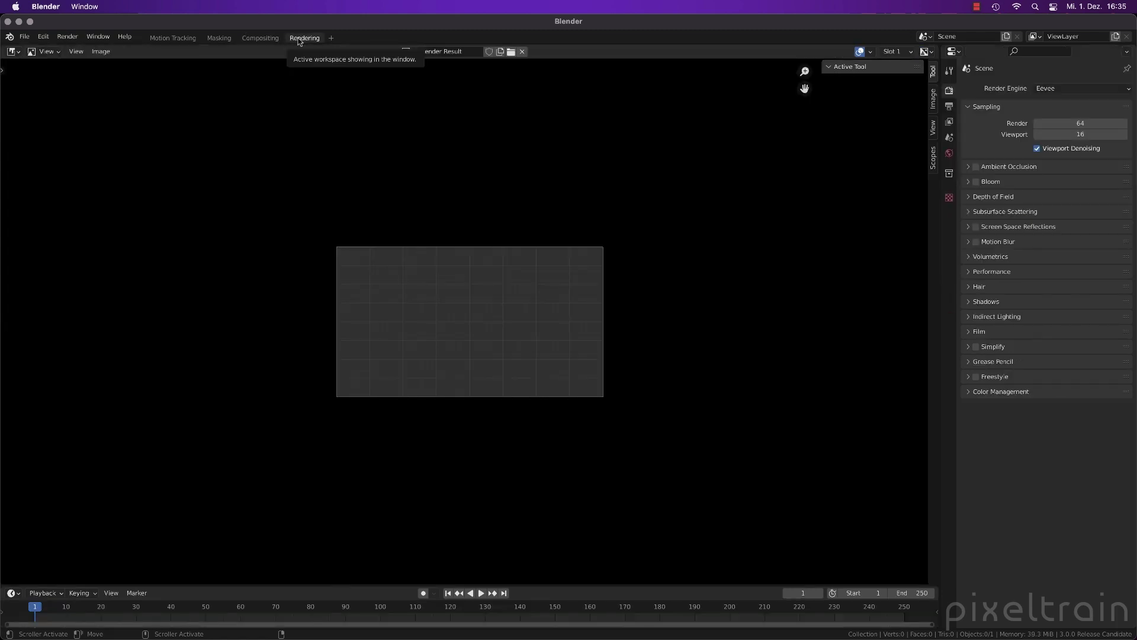
{"action": "left_click", "coordinate": [182, 40]}
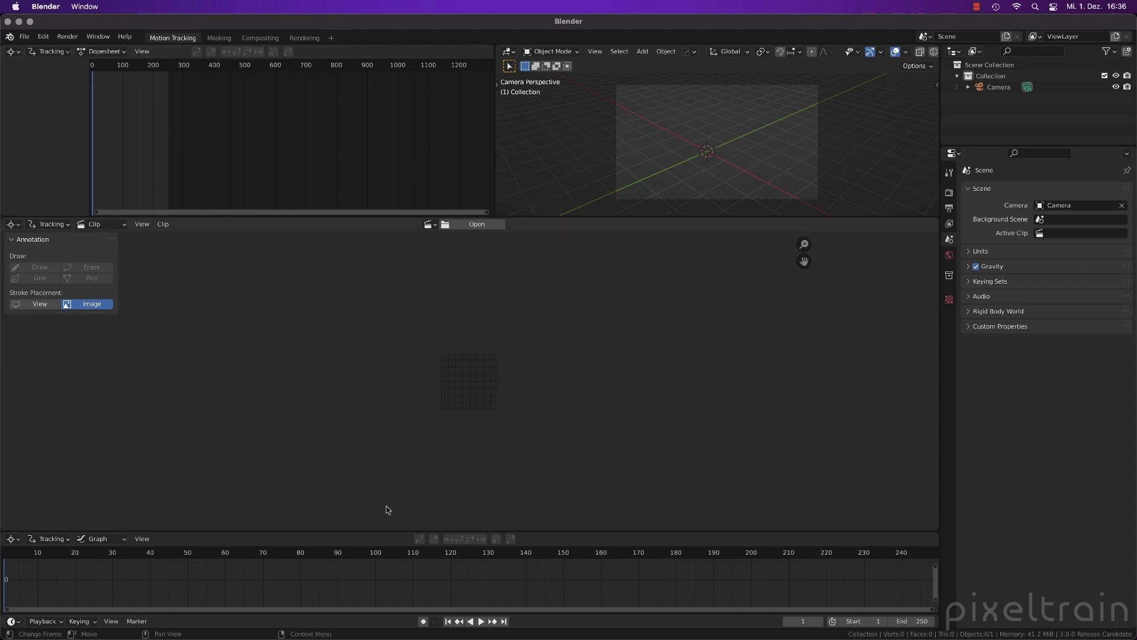
{"action": "left_click", "coordinate": [13, 53]}
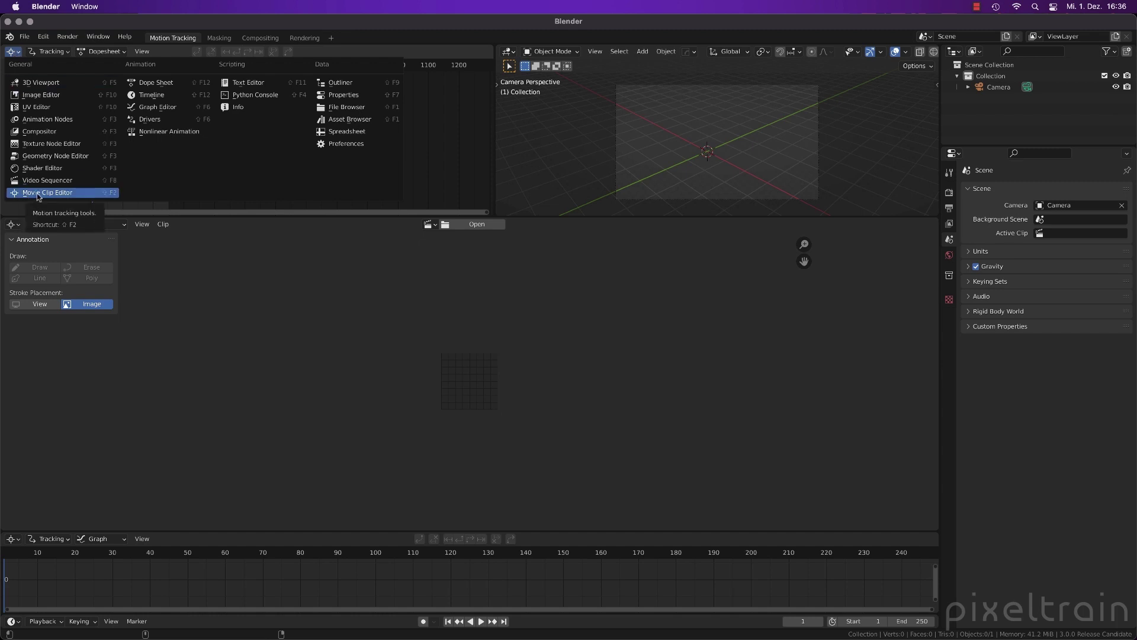
{"action": "left_click", "coordinate": [64, 193]}
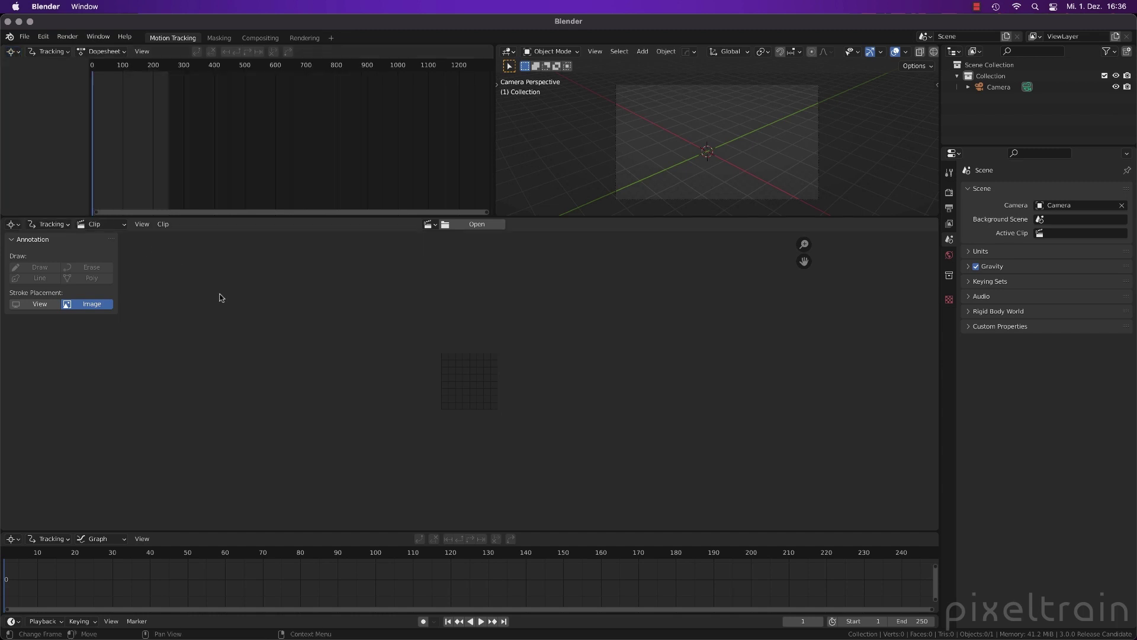
{"action": "left_click", "coordinate": [13, 225]}
{"action": "left_click", "coordinate": [66, 52]}
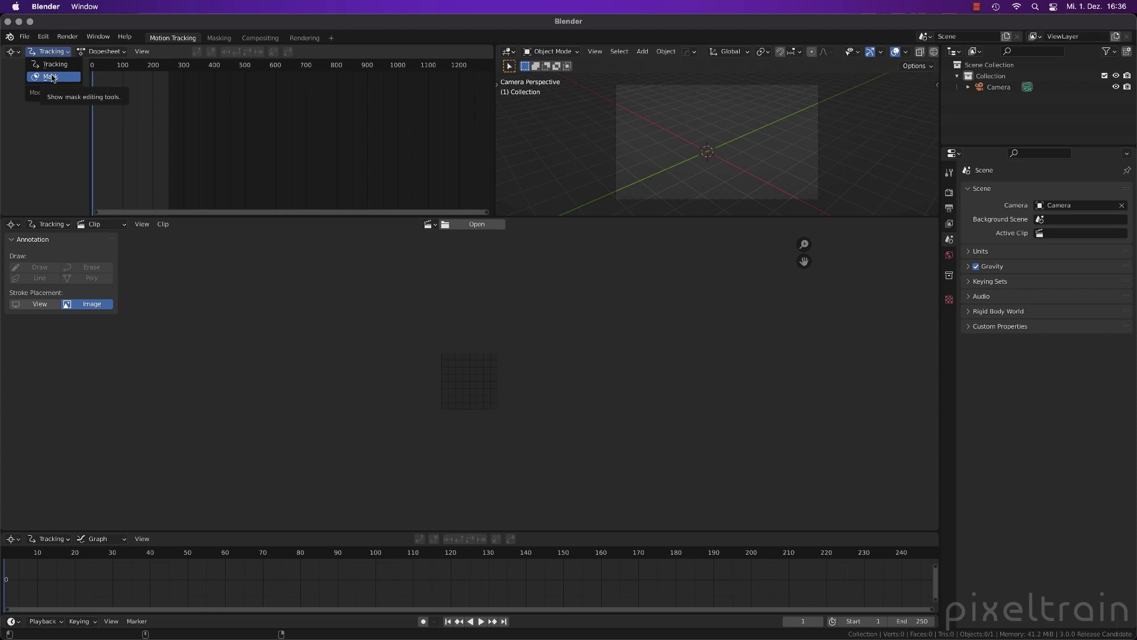
{"action": "left_click", "coordinate": [21, 78]}
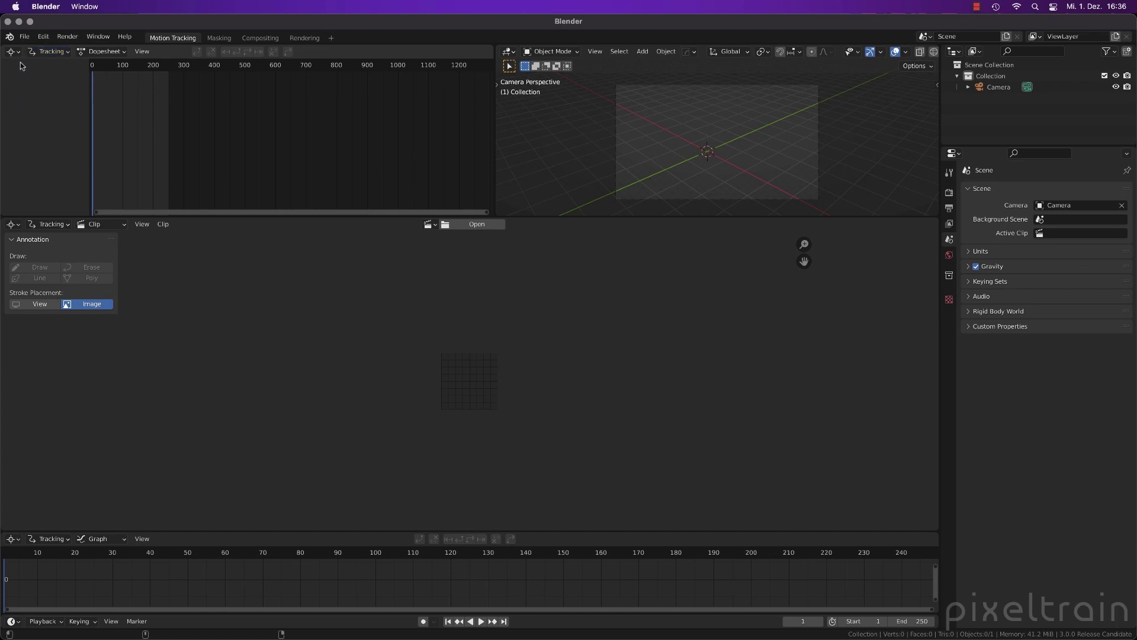
{"action": "left_click", "coordinate": [121, 52]}
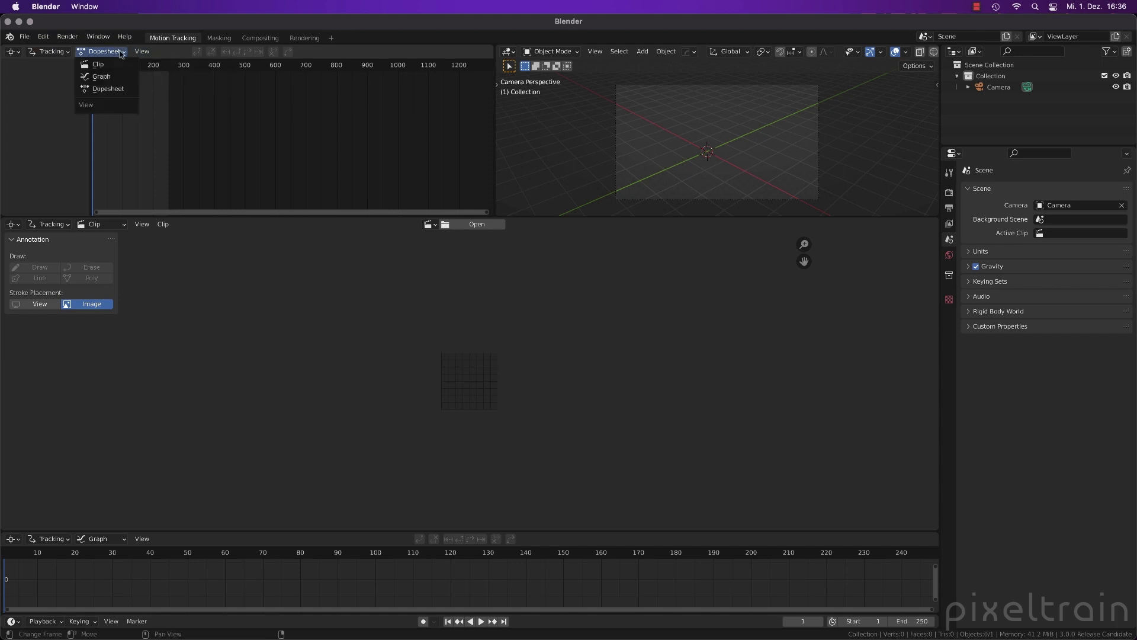
{"action": "left_click", "coordinate": [98, 224]}
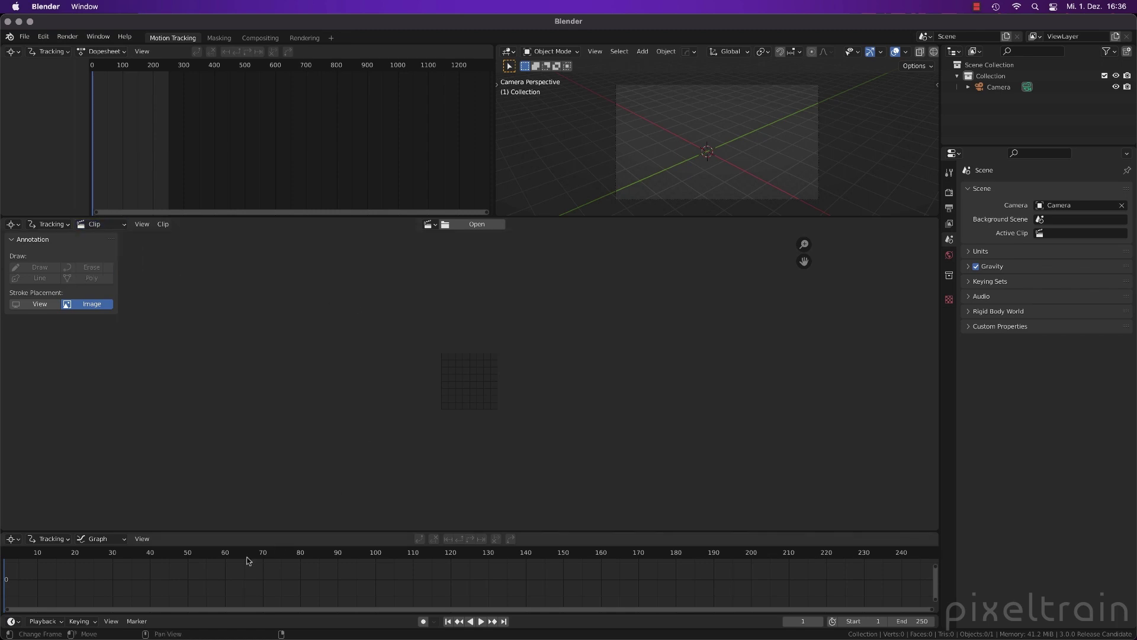
{"action": "left_click", "coordinate": [123, 540]}
Enlarge the clip editor by shrinking the area above, and hide its sidebar.
{"action": "left_click_drag", "start_coordinate": [579, 217], "coordinate": [600, 132]}
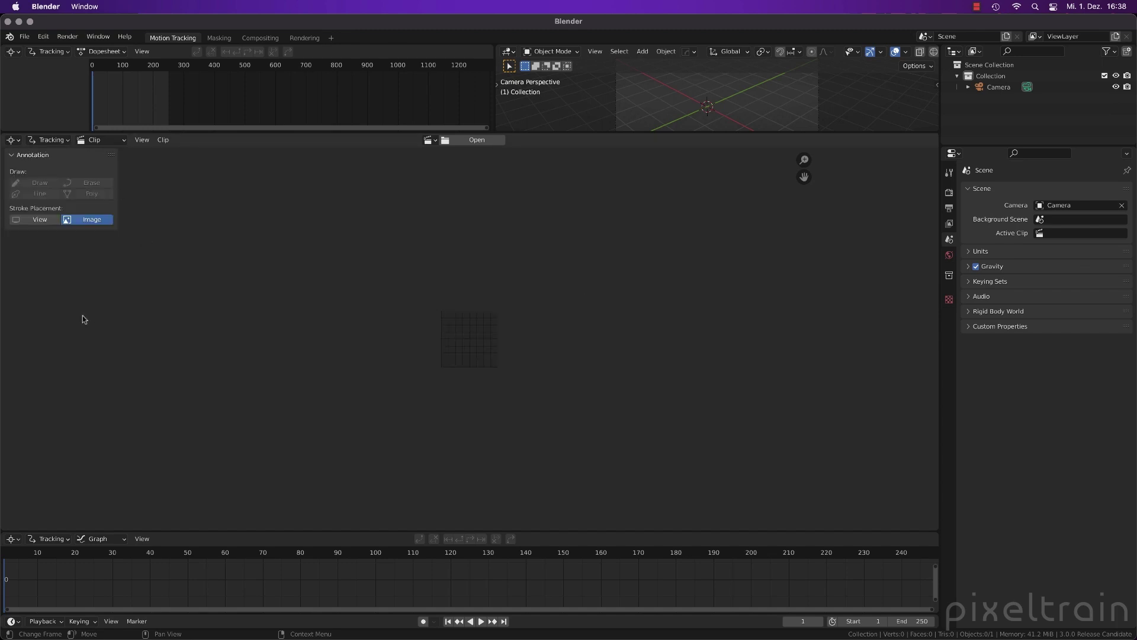
{"action": "key", "text": "n"}
{"action": "key", "text": "n"}
Load street-seq.0001.png from training data > footage > Stabilize > street_seq as a clip.
{"action": "left_click", "coordinate": [473, 142]}
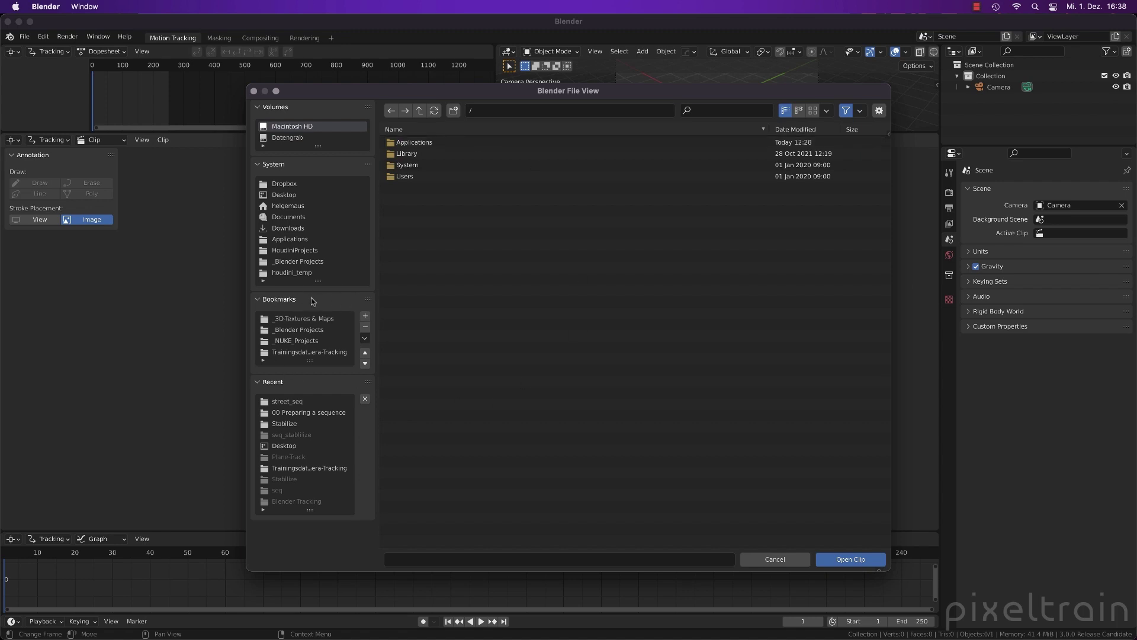
{"action": "left_click", "coordinate": [319, 352]}
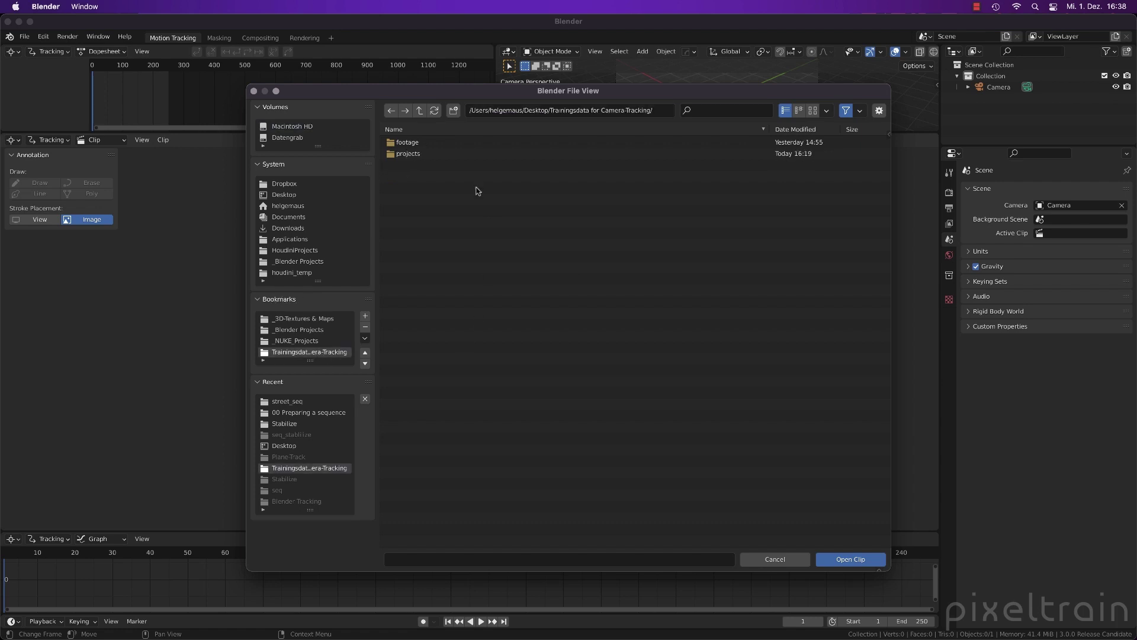
{"action": "double_click", "coordinate": [394, 142]}
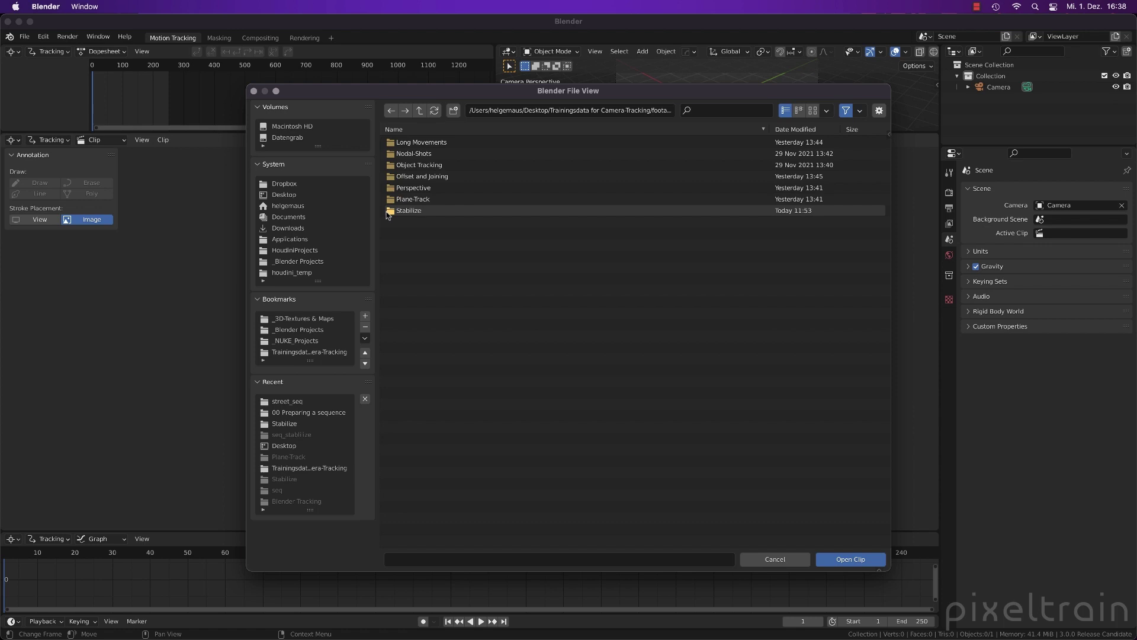
{"action": "double_click", "coordinate": [395, 211]}
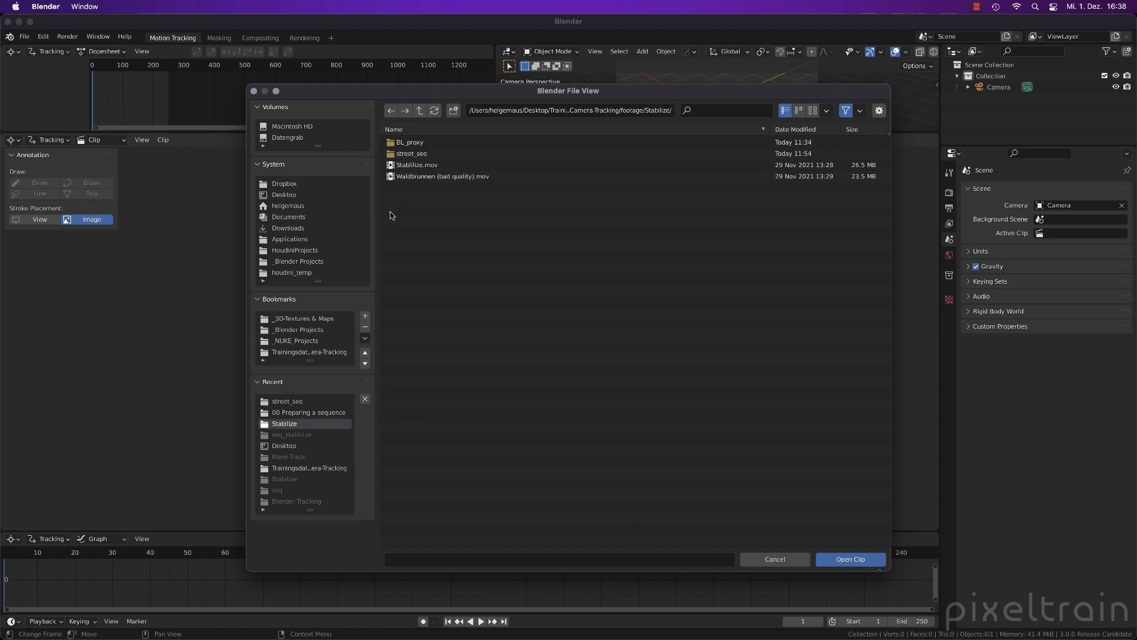
{"action": "double_click", "coordinate": [408, 153]}
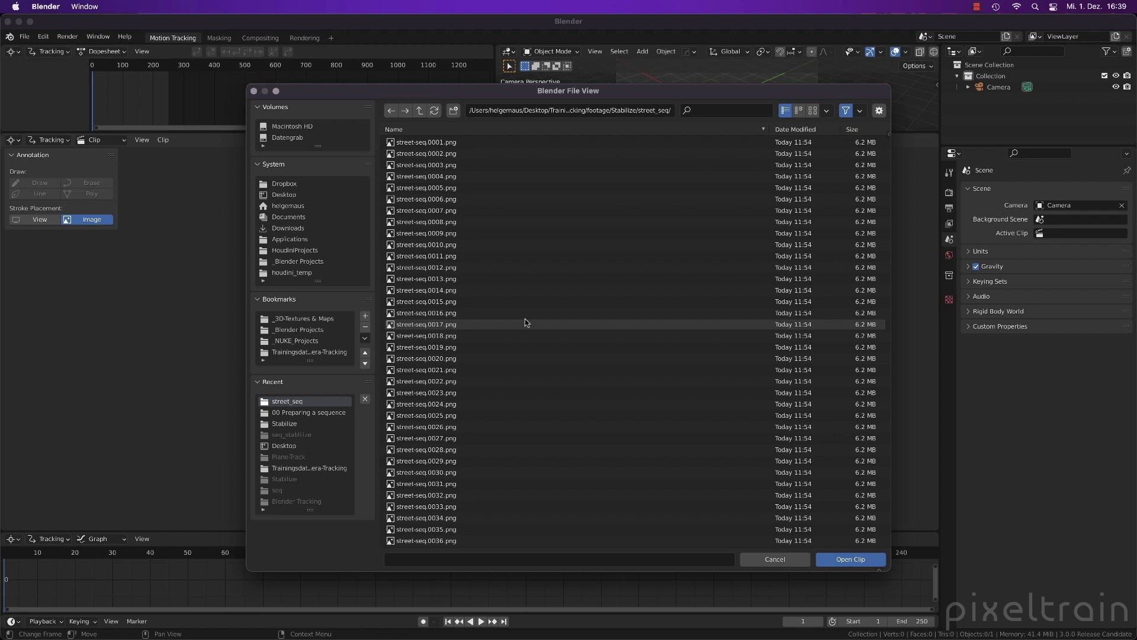
{"action": "left_click", "coordinate": [414, 143]}
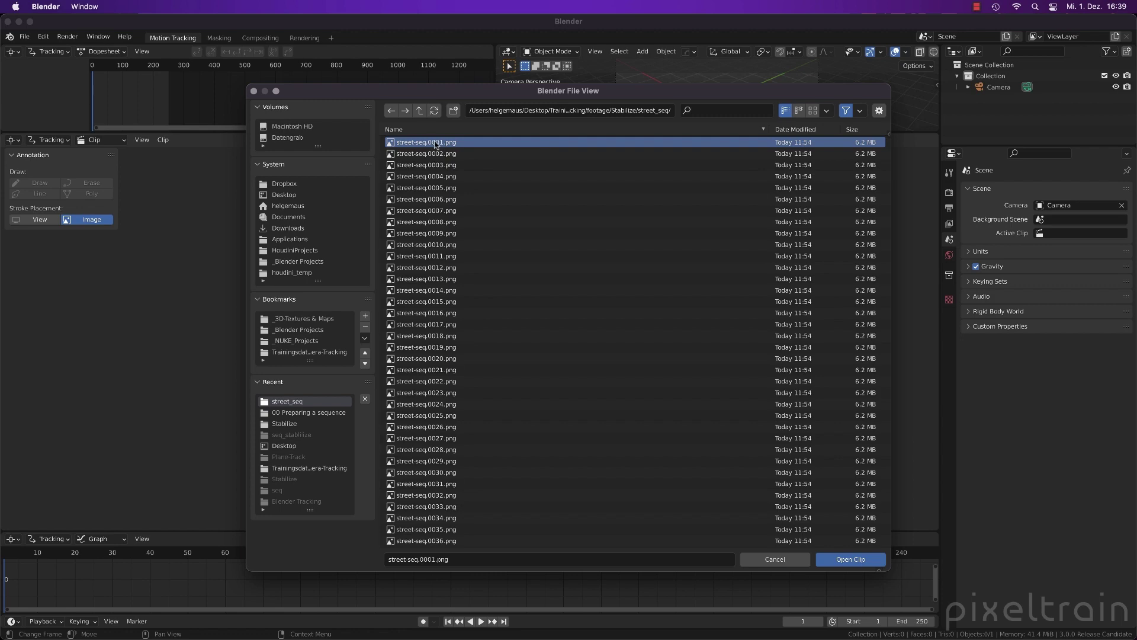
{"action": "left_click", "coordinate": [856, 559]}
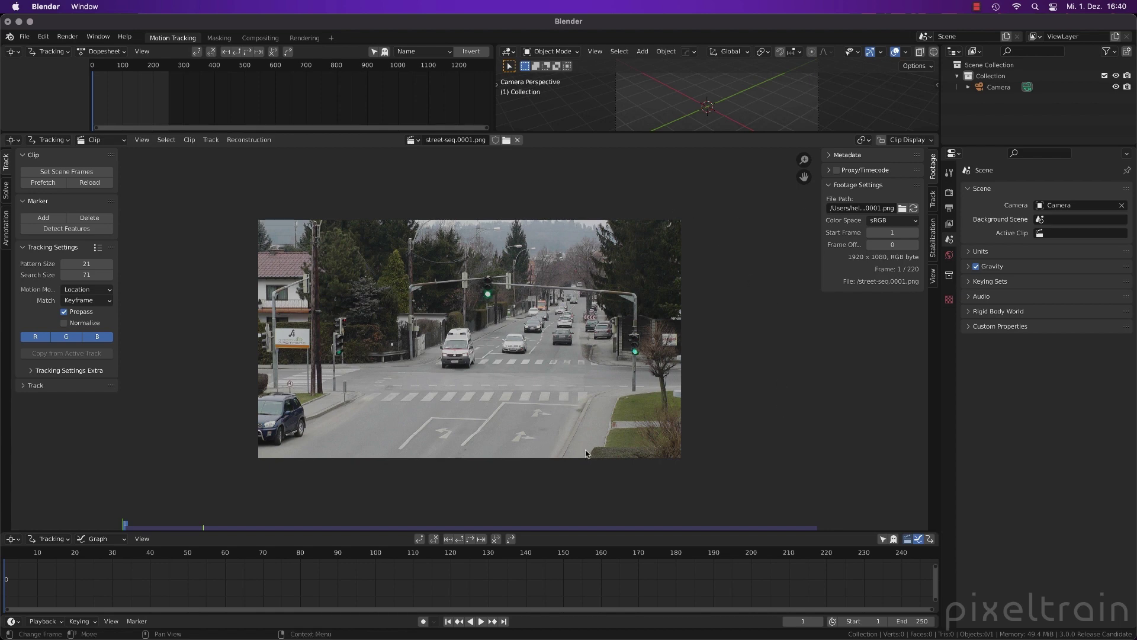
{"action": "middle_click_drag", "start_coordinate": [497, 349], "coordinate": [465, 321]}
{"action": "scroll", "coordinate": [465, 321], "scroll_direction": "up", "scroll_amount": 2}
{"action": "scroll", "coordinate": [465, 321], "scroll_direction": "down", "scroll_amount": 4}
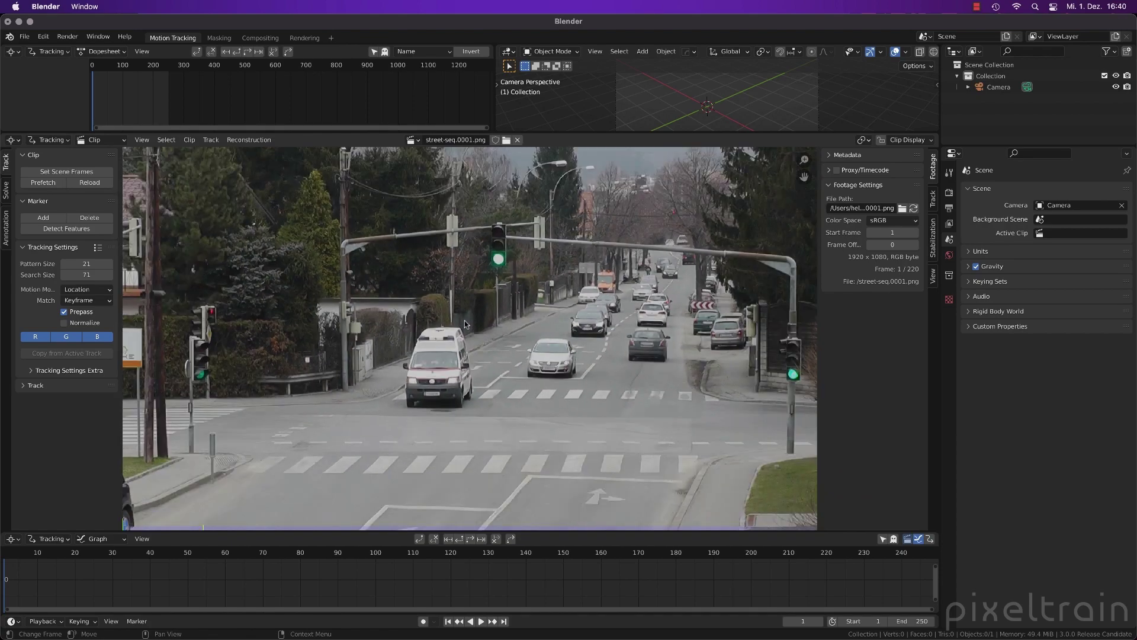
{"action": "scroll", "coordinate": [464, 321], "scroll_direction": "up", "scroll_amount": 5}
{"action": "scroll", "coordinate": [464, 321], "scroll_direction": "down", "scroll_amount": 5}
{"action": "scroll", "coordinate": [465, 321], "scroll_direction": "up", "scroll_amount": 3}
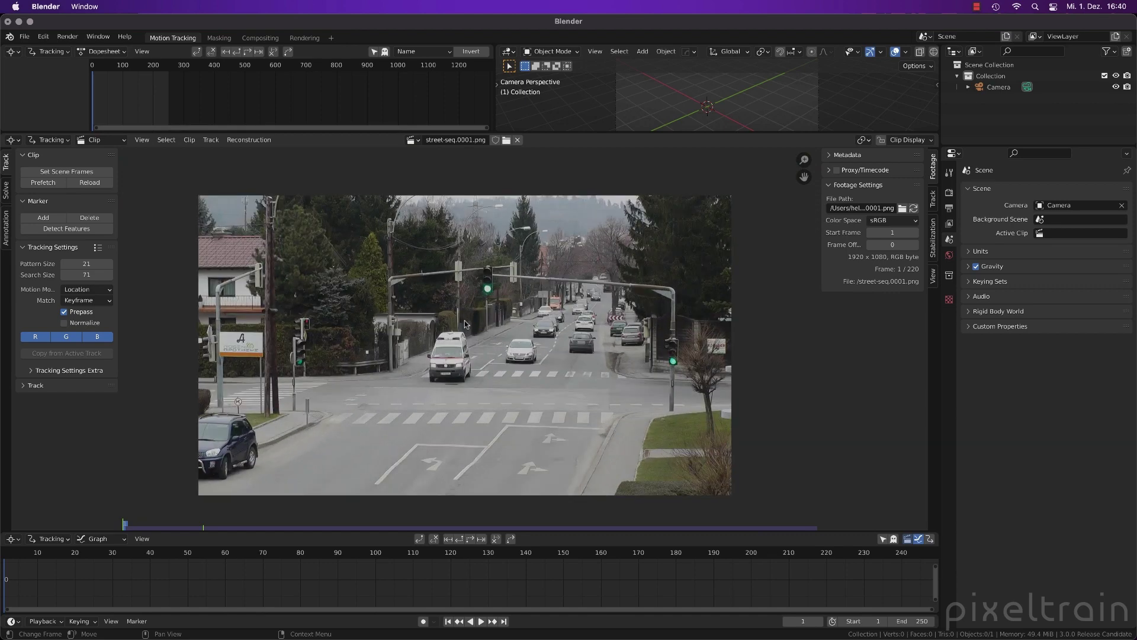
{"action": "scroll", "coordinate": [464, 321], "scroll_direction": "down", "scroll_amount": 1}
{"action": "scroll", "coordinate": [466, 324], "scroll_direction": "up", "scroll_amount": 1}
{"action": "scroll", "coordinate": [465, 324], "scroll_direction": "up", "scroll_amount": 1}
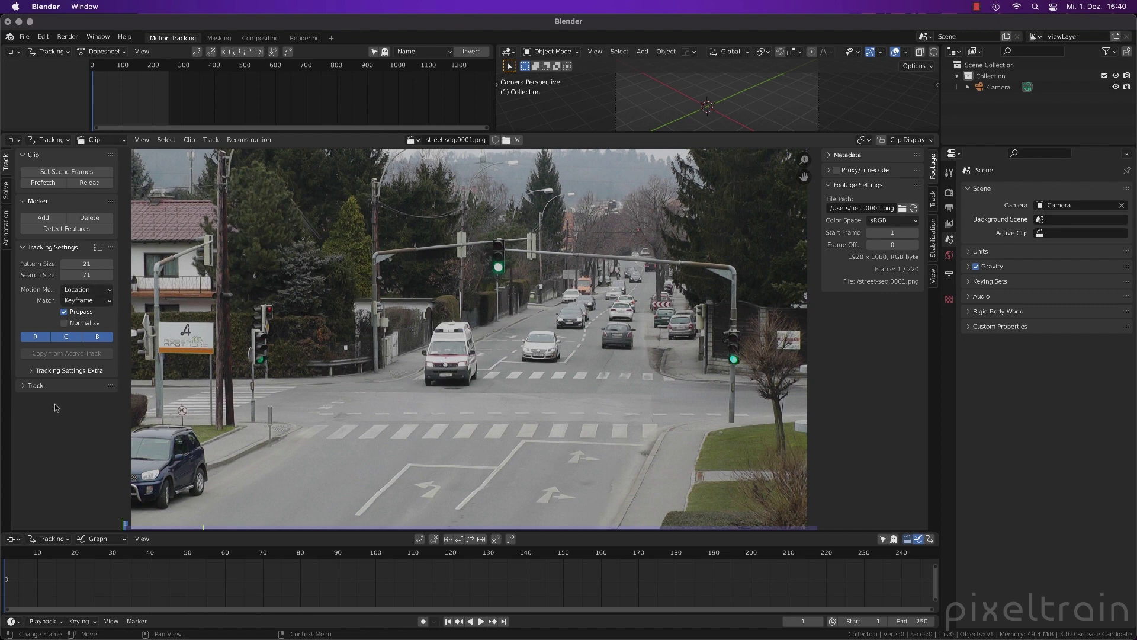
{"action": "left_click", "coordinate": [24, 386]}
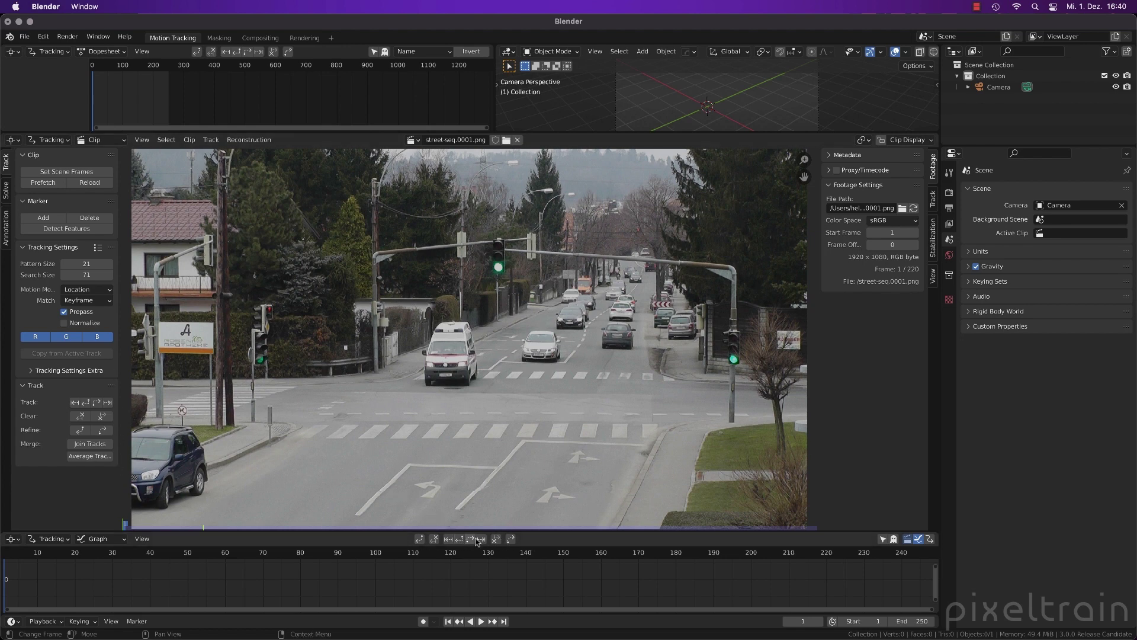
{"action": "left_click", "coordinate": [28, 387]}
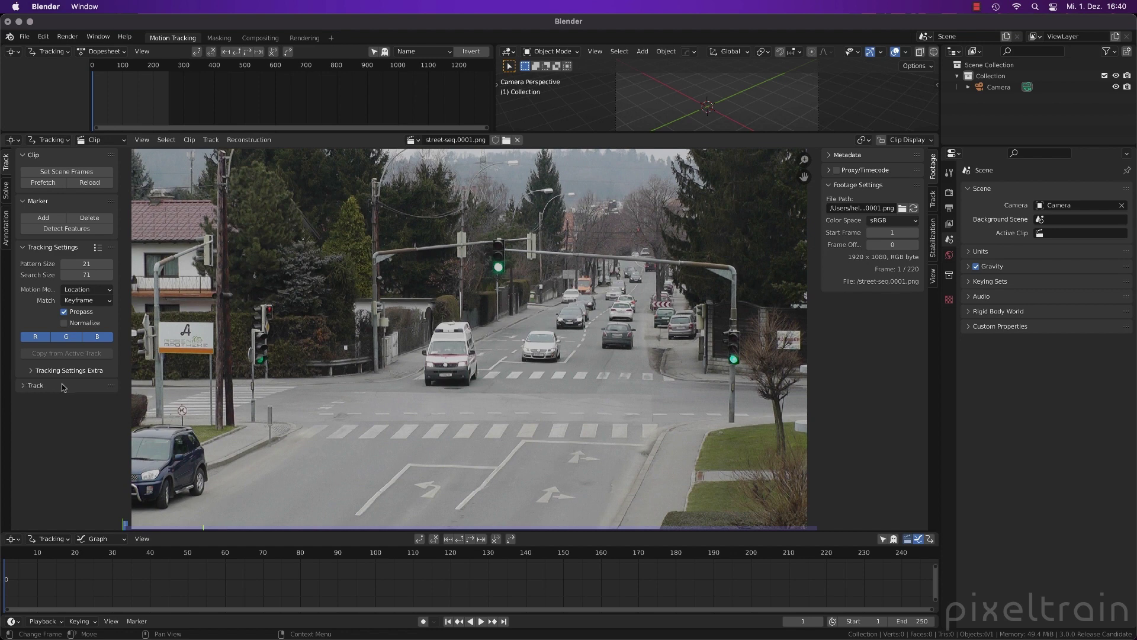
Show the Solve tools, with keyframe A at 1 and keyframe B at 30.
{"action": "left_click", "coordinate": [7, 190]}
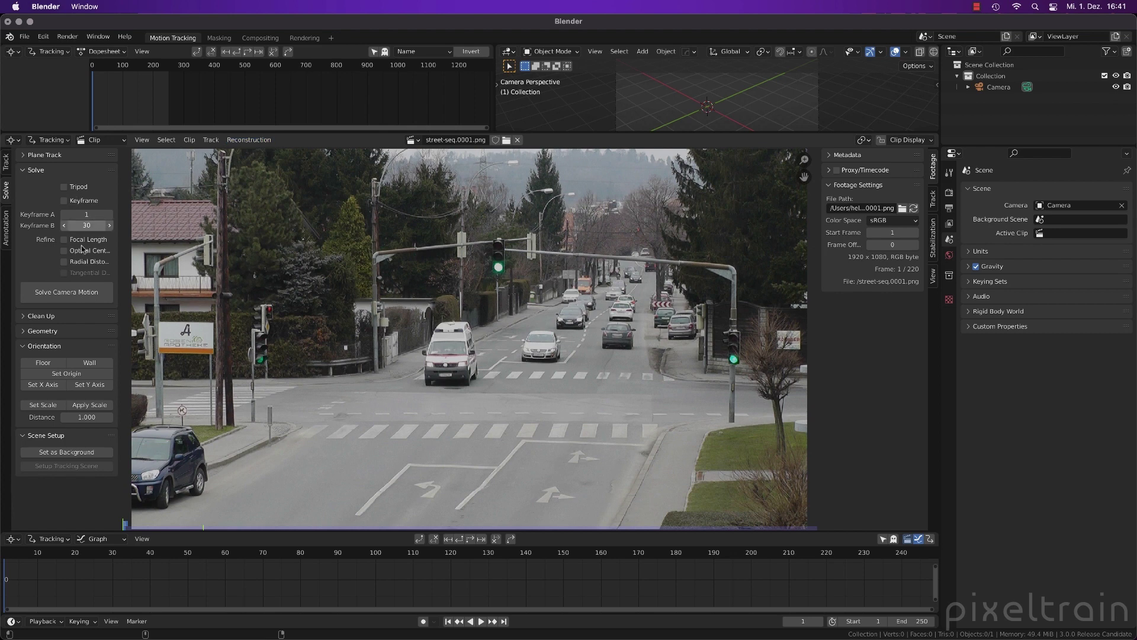
{"action": "left_click", "coordinate": [262, 141]}
{"action": "left_click", "coordinate": [248, 140]}
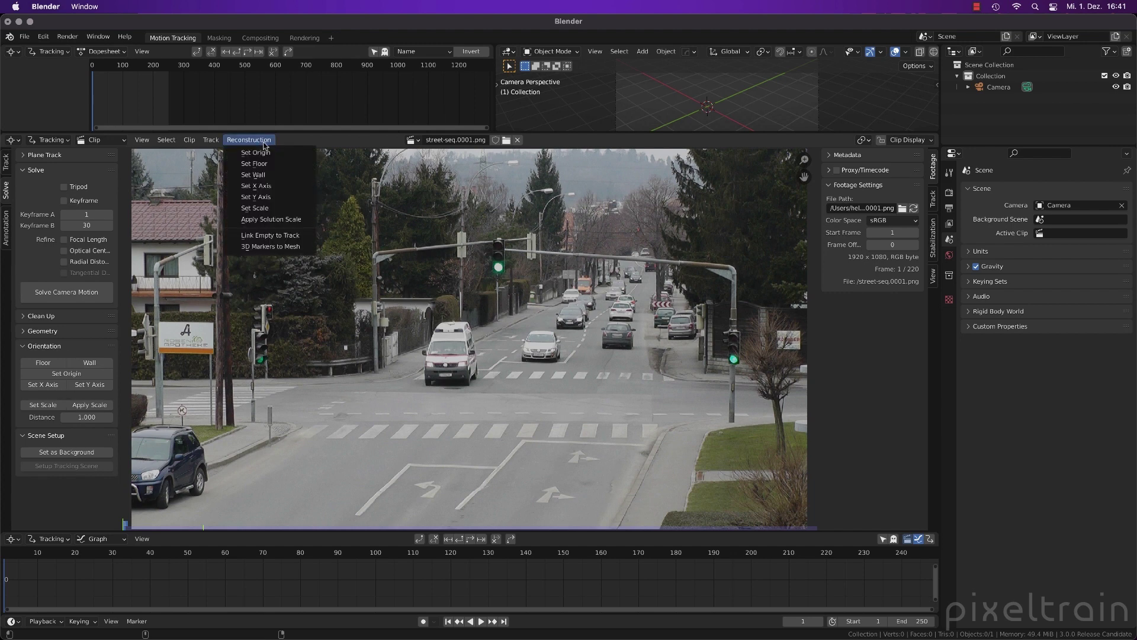
{"action": "left_click", "coordinate": [212, 141]}
{"action": "left_click", "coordinate": [211, 140]}
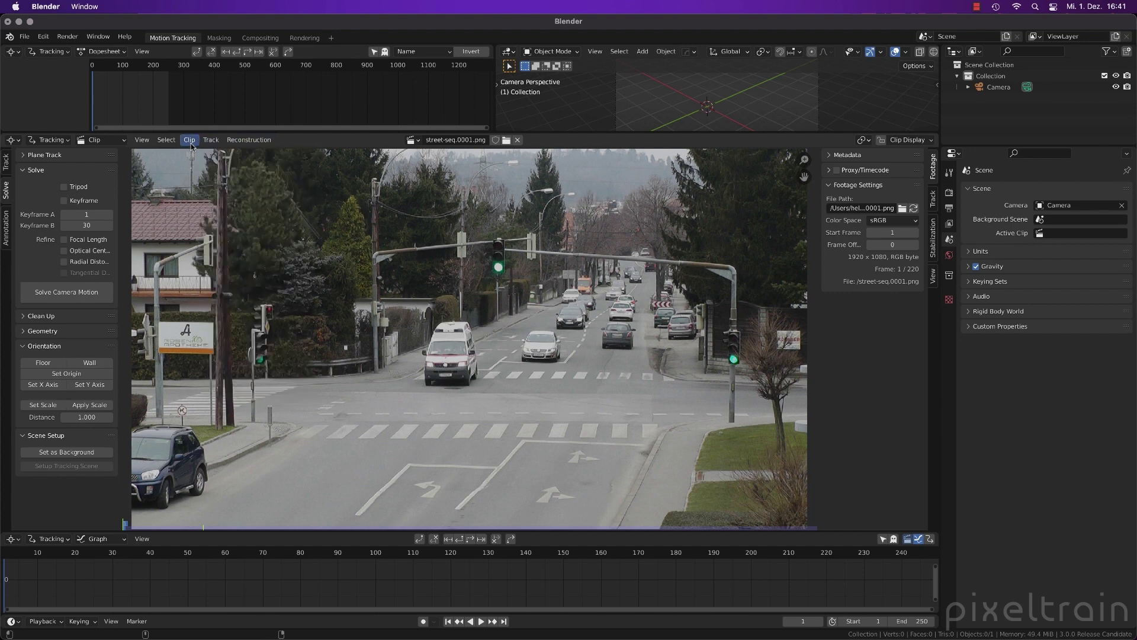
{"action": "left_click", "coordinate": [189, 140]}
{"action": "left_click", "coordinate": [189, 140]}
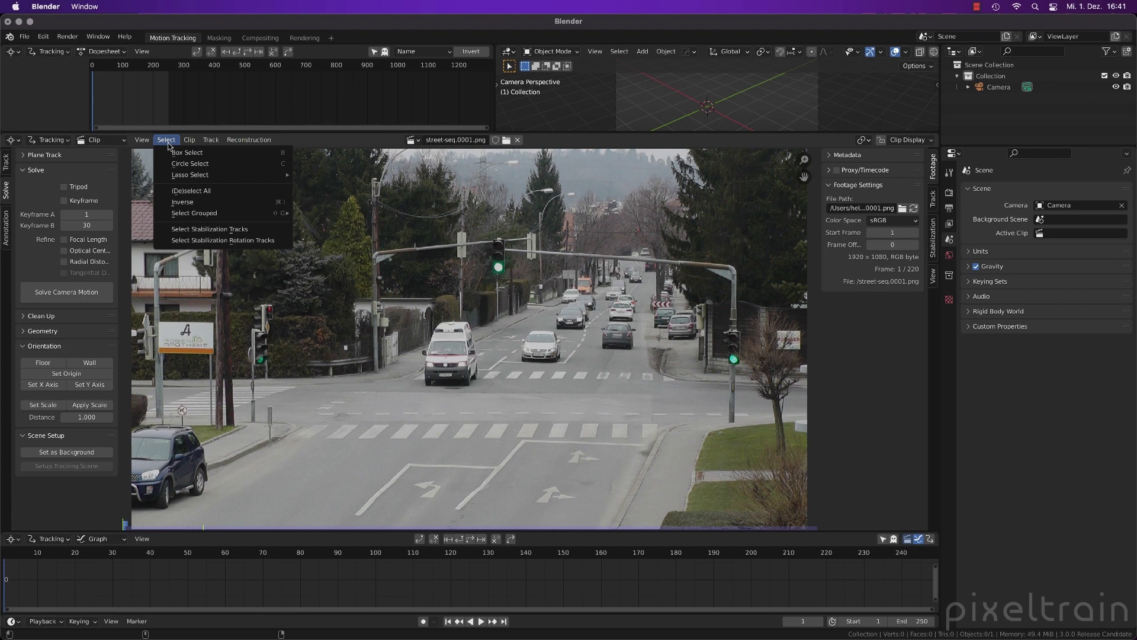
{"action": "left_click", "coordinate": [167, 139]}
{"action": "left_click", "coordinate": [190, 140]}
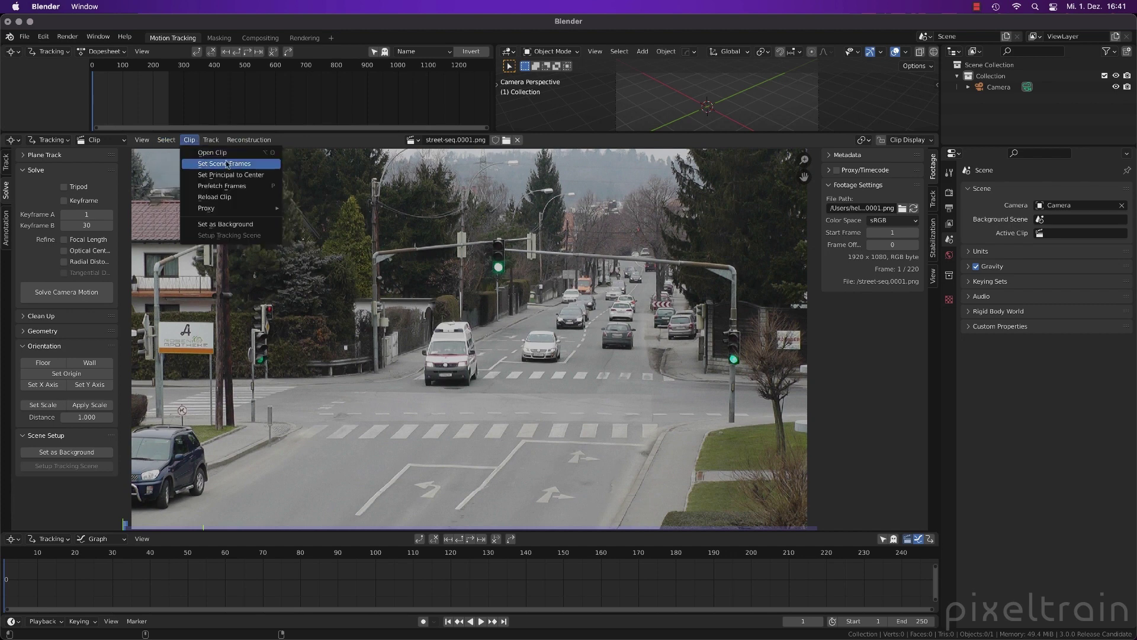
{"action": "left_click", "coordinate": [250, 141]}
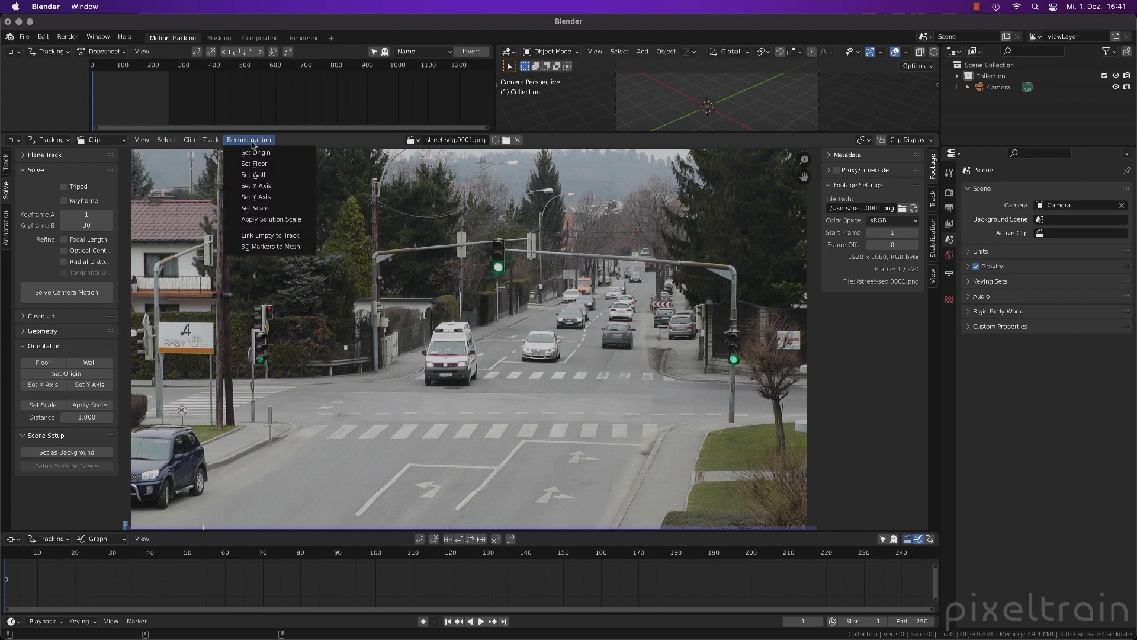
{"action": "left_click", "coordinate": [212, 140]}
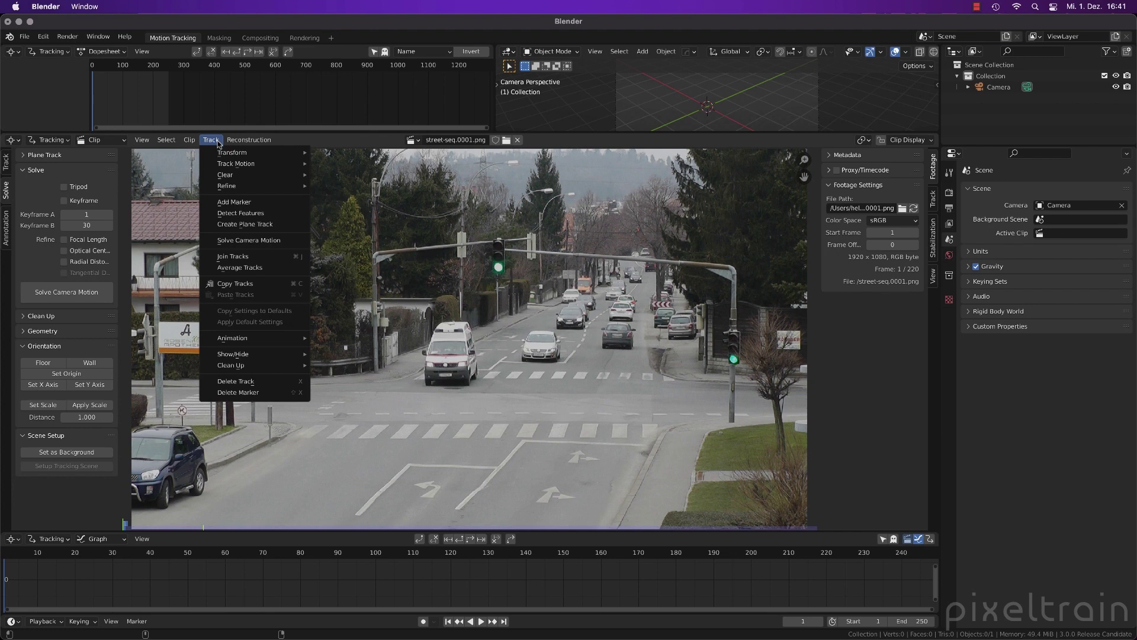
{"action": "left_click", "coordinate": [218, 142]}
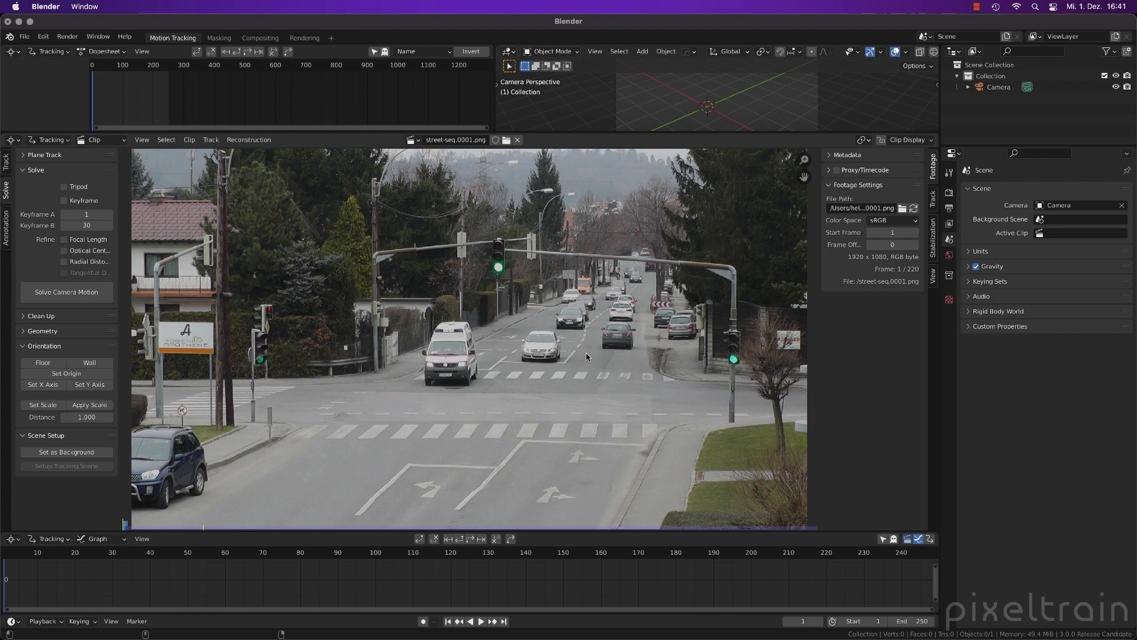
{"action": "mouse_move", "coordinate": [818, 293]}
{"action": "middle_mouse_down"}
{"action": "mouse_move", "coordinate": [877, 294]}
{"action": "mouse_move", "coordinate": [826, 298]}
{"action": "middle_mouse_up"}
Show the Track tools and properties with Tracking Settings expanded, briefly checking the Camera and Marker panels.
{"action": "left_click", "coordinate": [933, 200]}
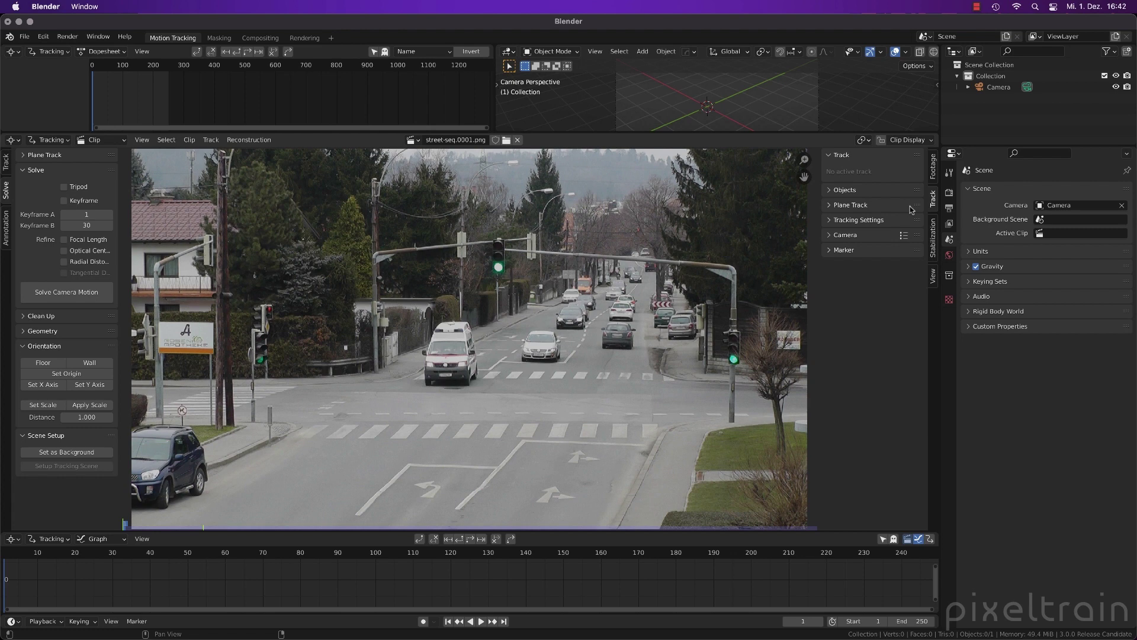
{"action": "left_click", "coordinate": [7, 169]}
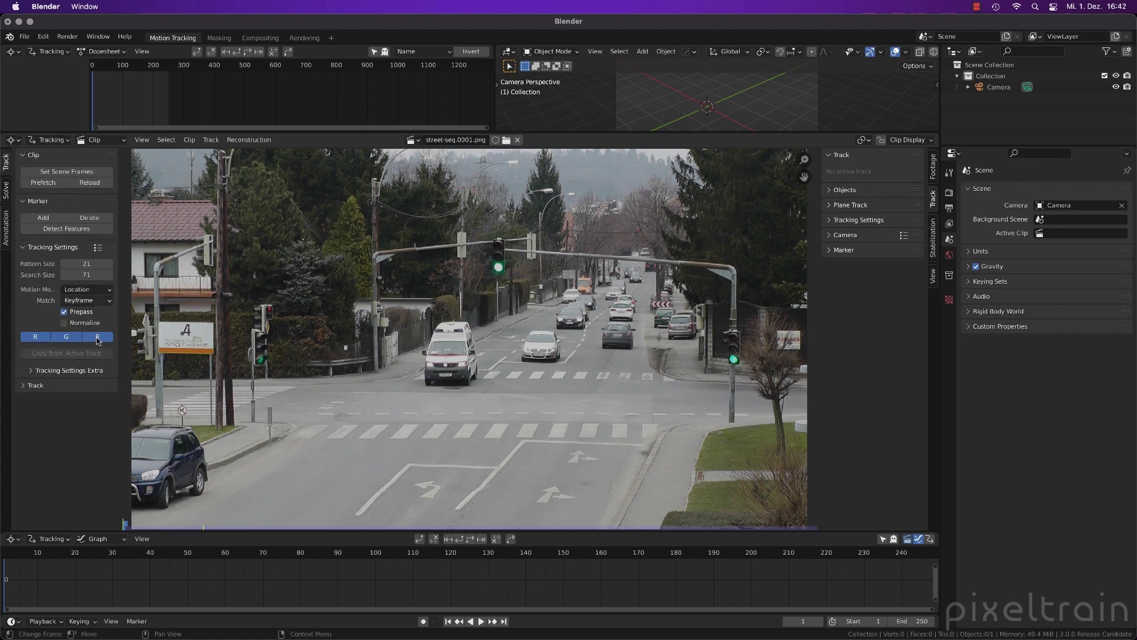
{"action": "left_click", "coordinate": [848, 224]}
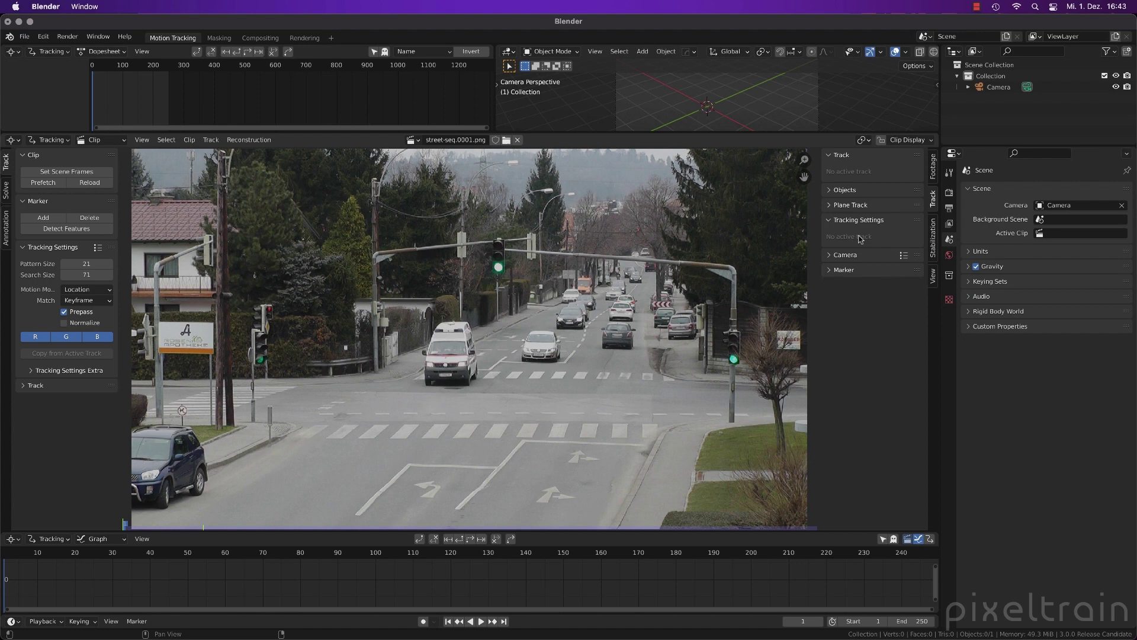
{"action": "left_click", "coordinate": [829, 257]}
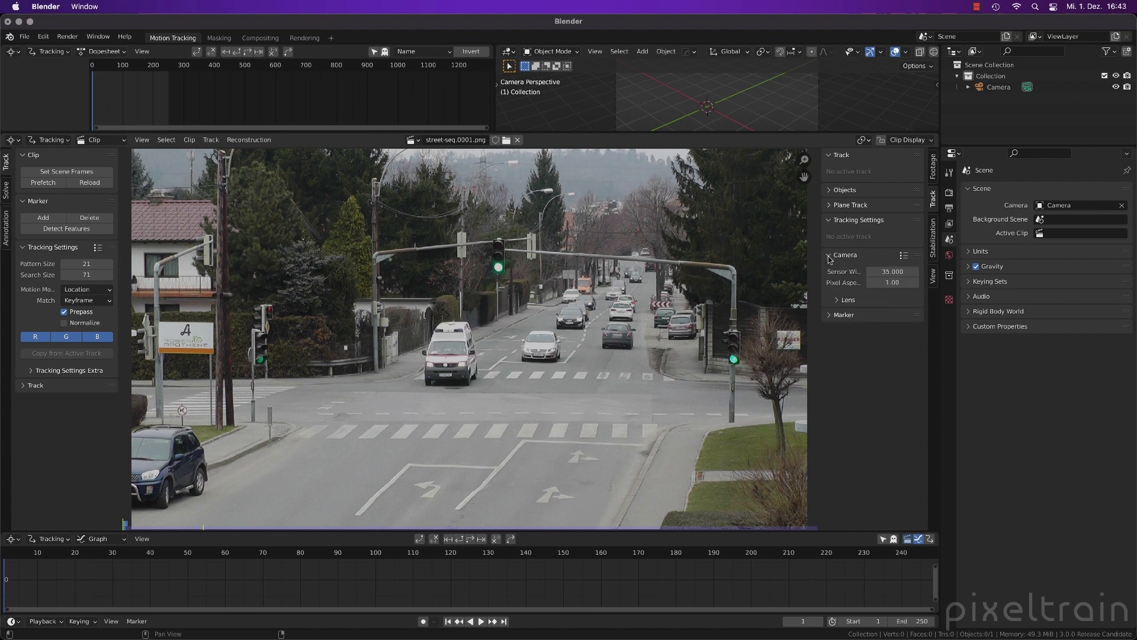
{"action": "left_click", "coordinate": [829, 257]}
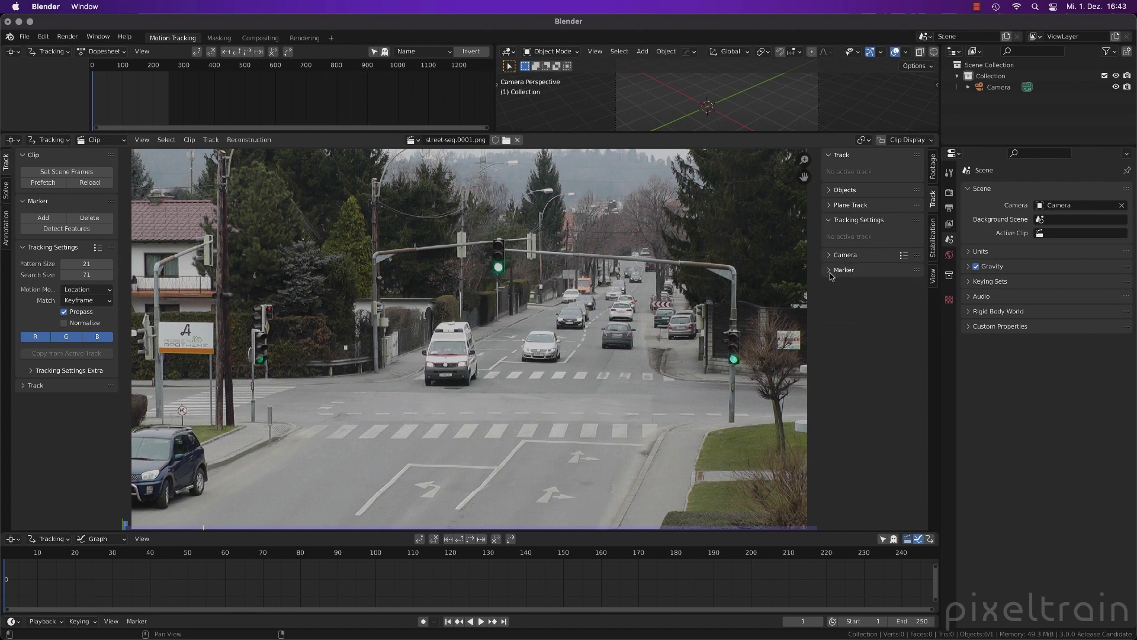
{"action": "left_click", "coordinate": [830, 270]}
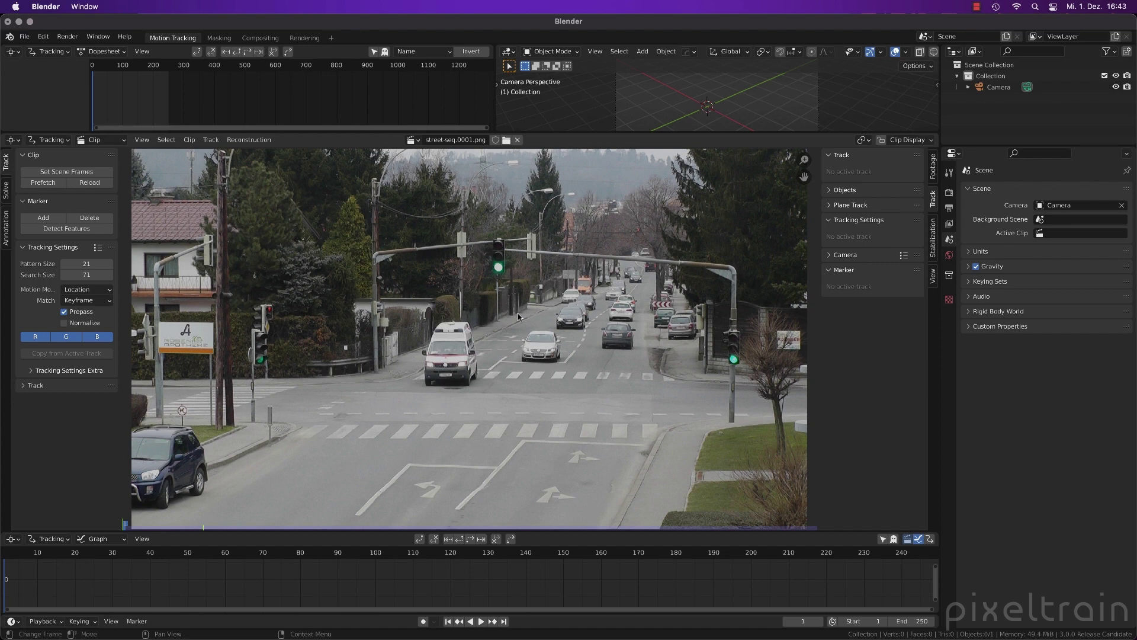
{"action": "left_click", "coordinate": [857, 271]}
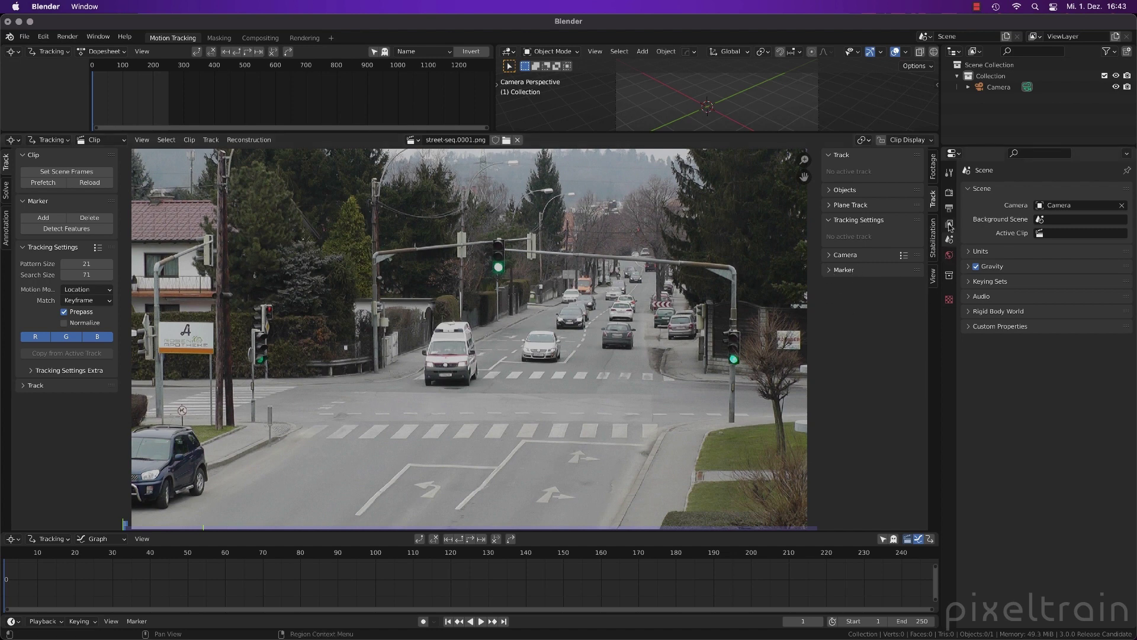
Show the 2D Stabilization sidebar settings after a brief look at the View tab.
{"action": "left_click", "coordinate": [933, 238]}
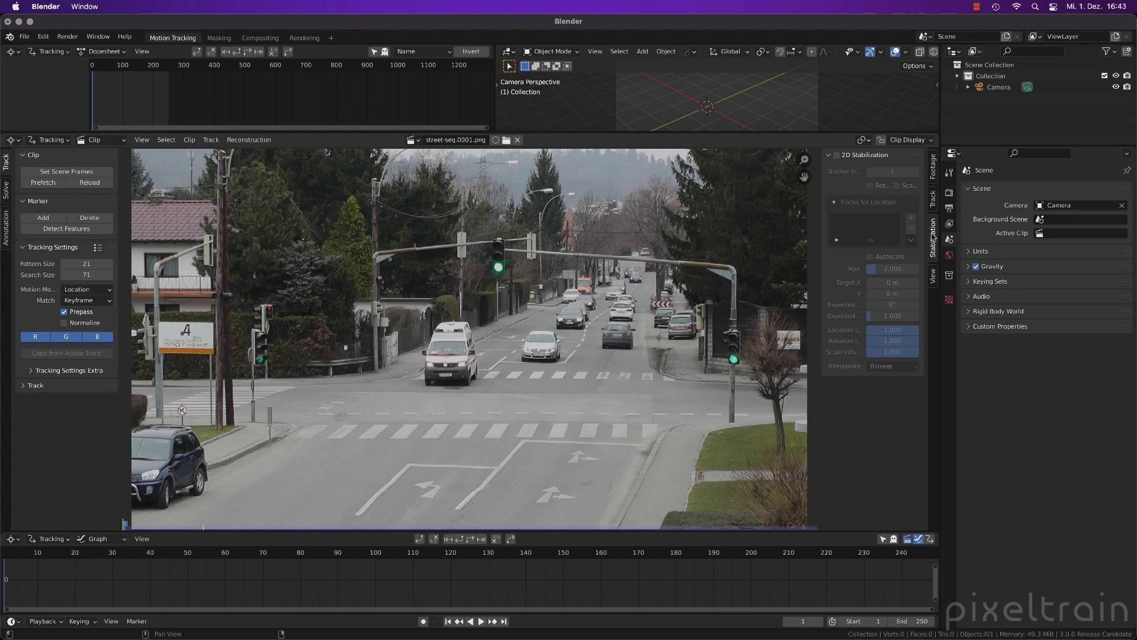
{"action": "left_click", "coordinate": [933, 277]}
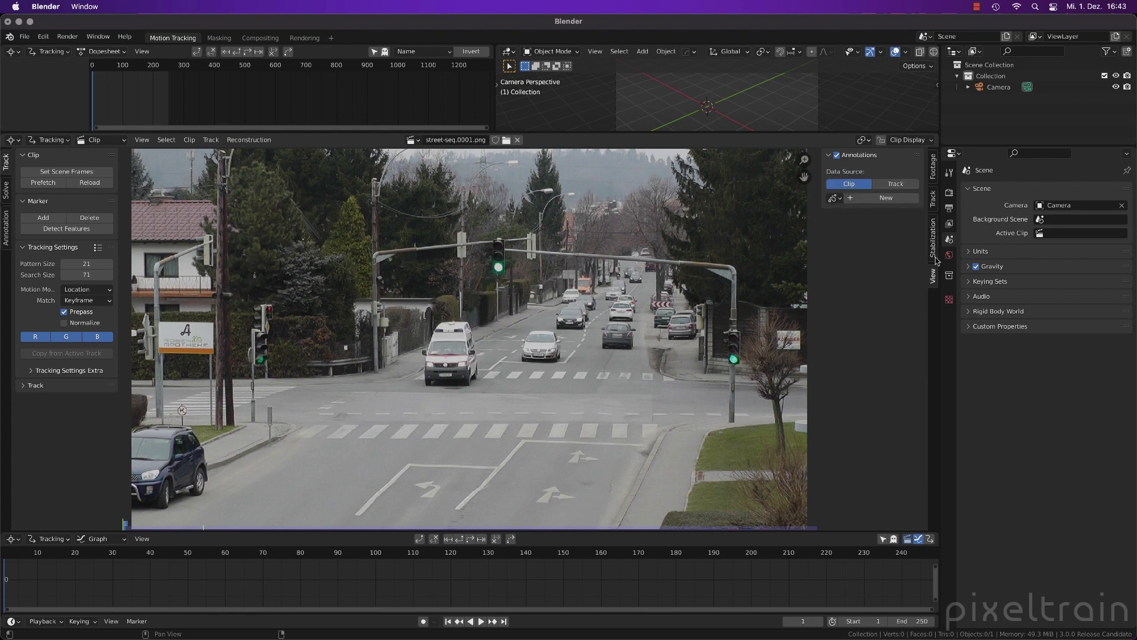
{"action": "left_click", "coordinate": [934, 255]}
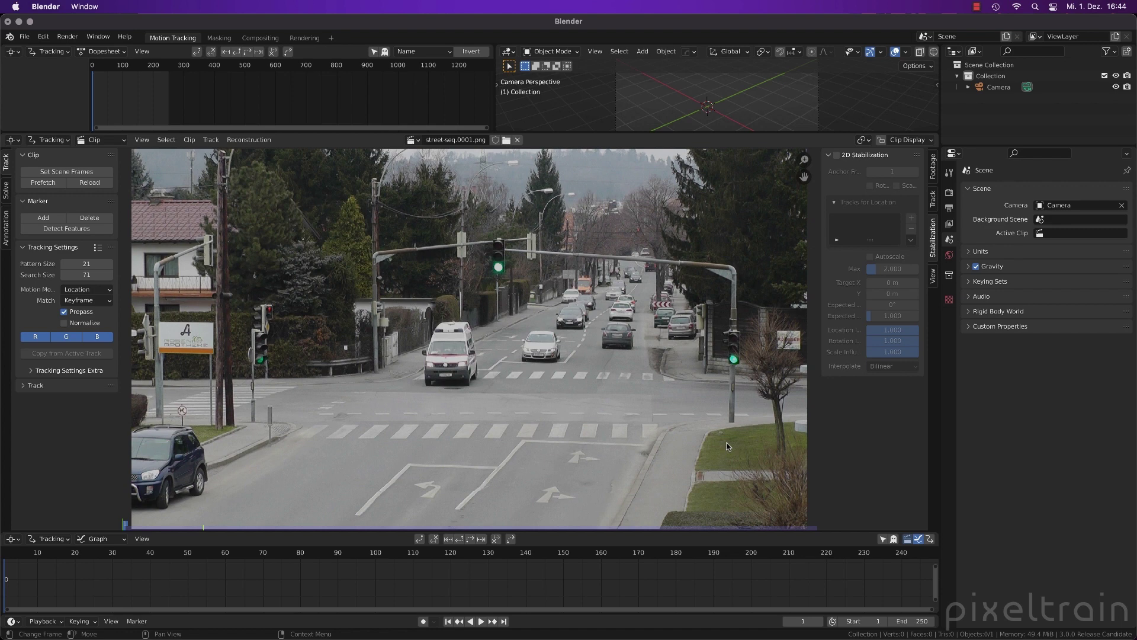
Set the render view transform to Standard, then show the clip's Footage settings.
{"action": "left_click", "coordinate": [949, 193]}
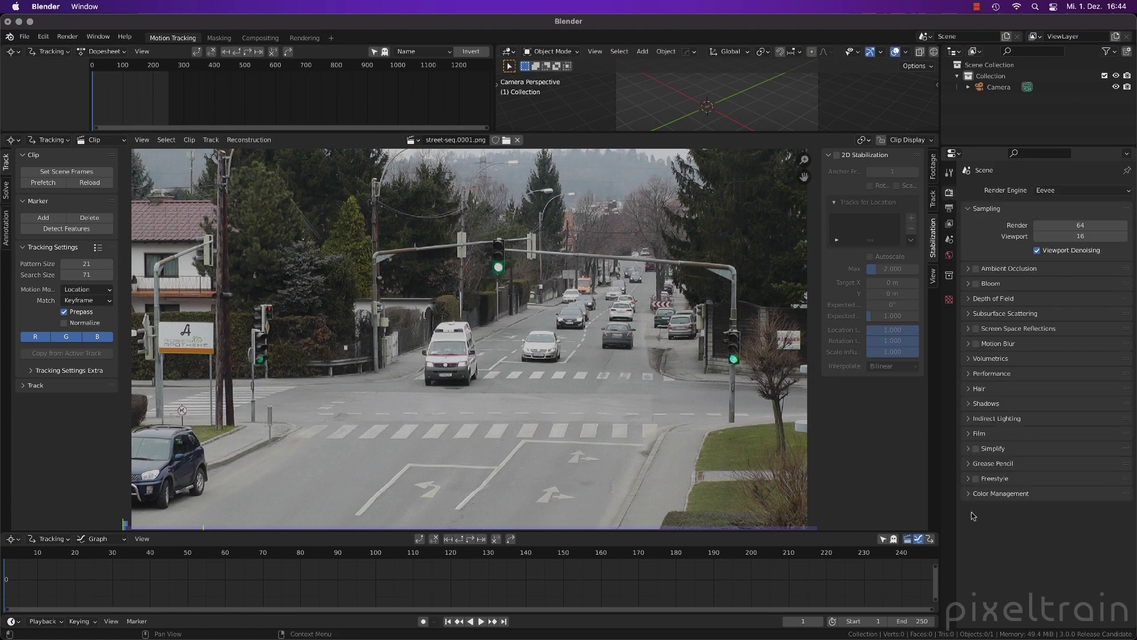
{"action": "left_click", "coordinate": [967, 493]}
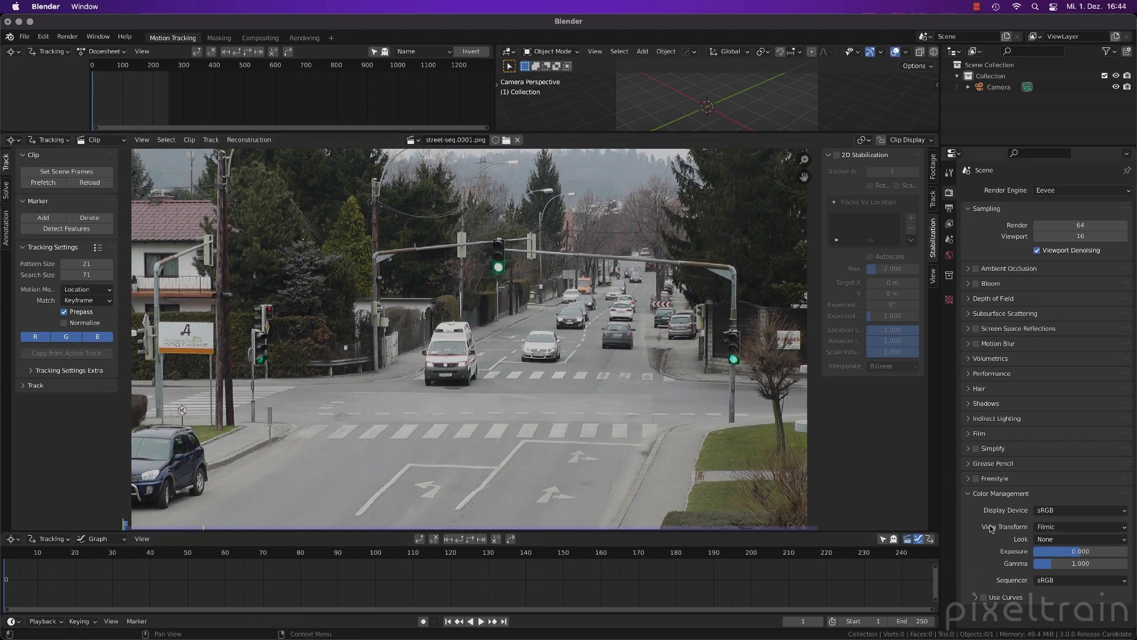
{"action": "left_click", "coordinate": [1064, 527]}
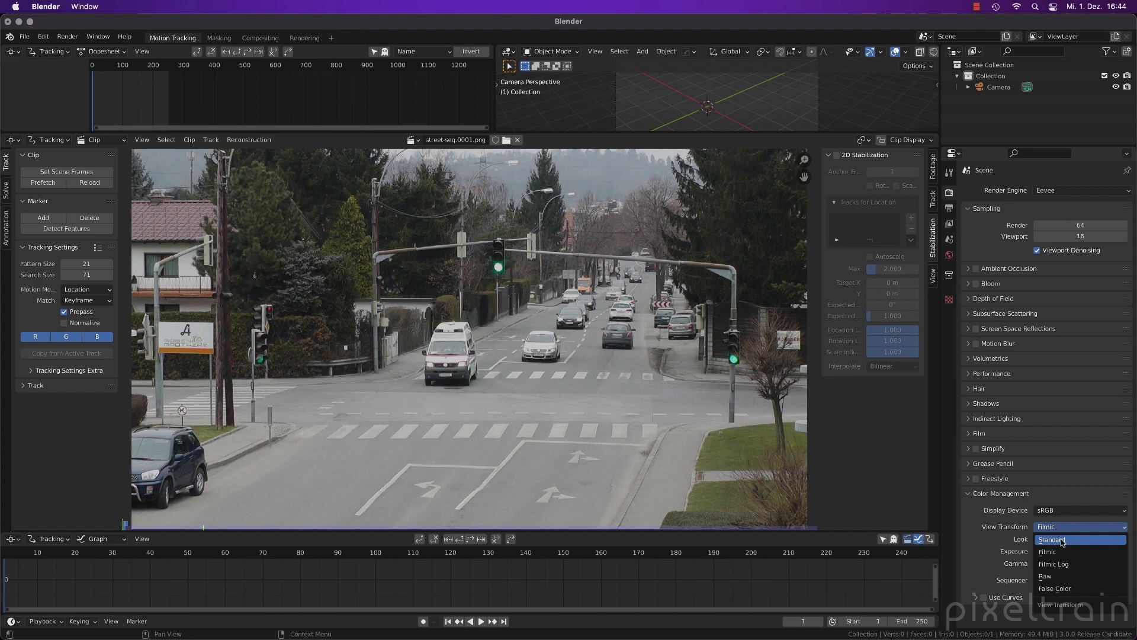
{"action": "left_click", "coordinate": [1064, 541]}
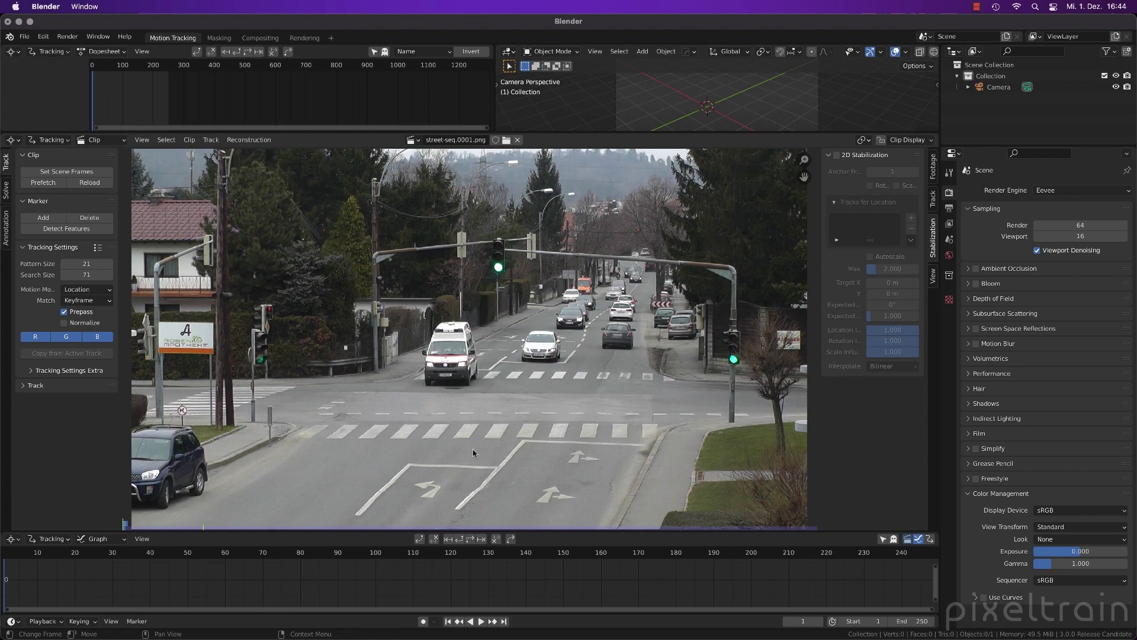
{"action": "left_click", "coordinate": [933, 168]}
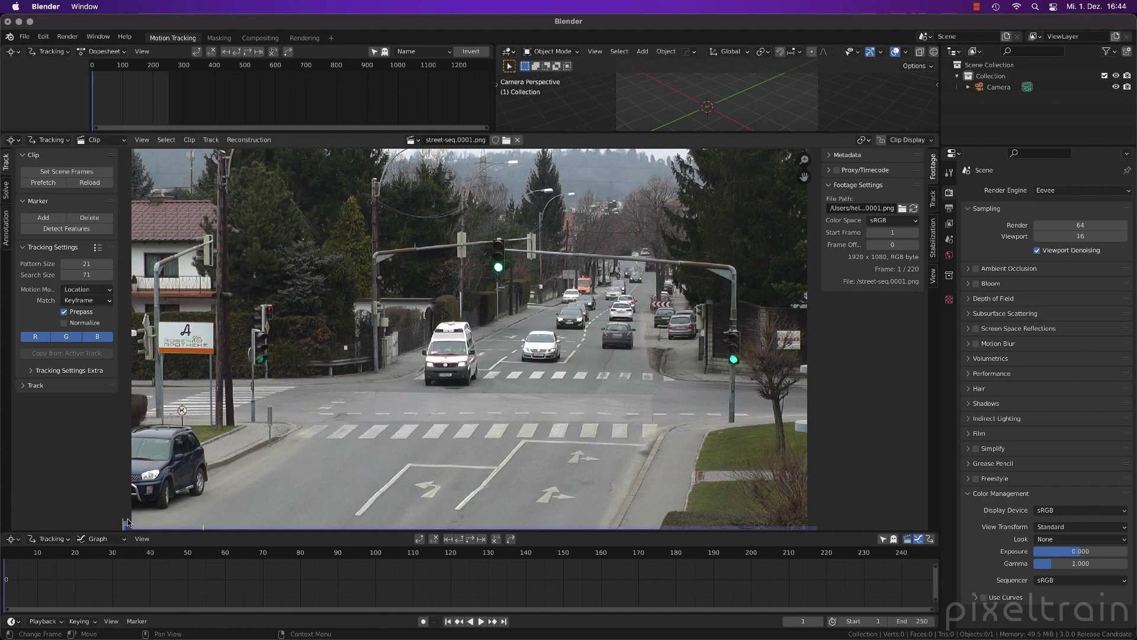
Scrub forward through the street footage, ending on frame 56.
{"action": "left_click", "coordinate": [230, 529]}
{"action": "left_click_drag", "start_coordinate": [230, 529], "coordinate": [281, 528]}
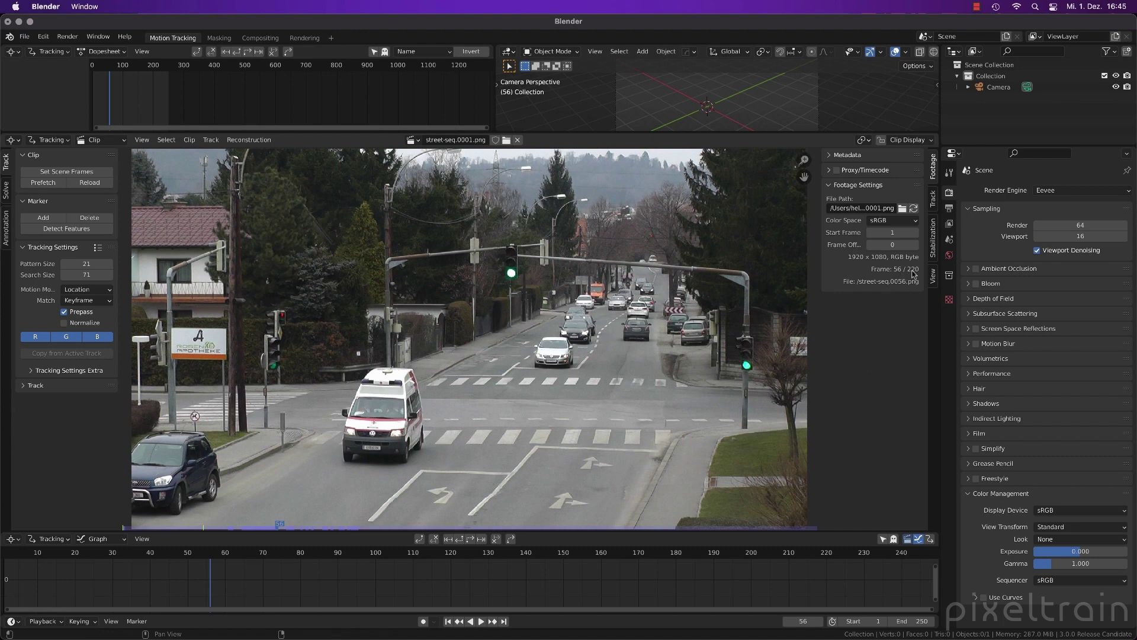
Check the Output frame range, then use Set Scene Frames so the scene runs 1–220.
{"action": "left_click", "coordinate": [949, 209]}
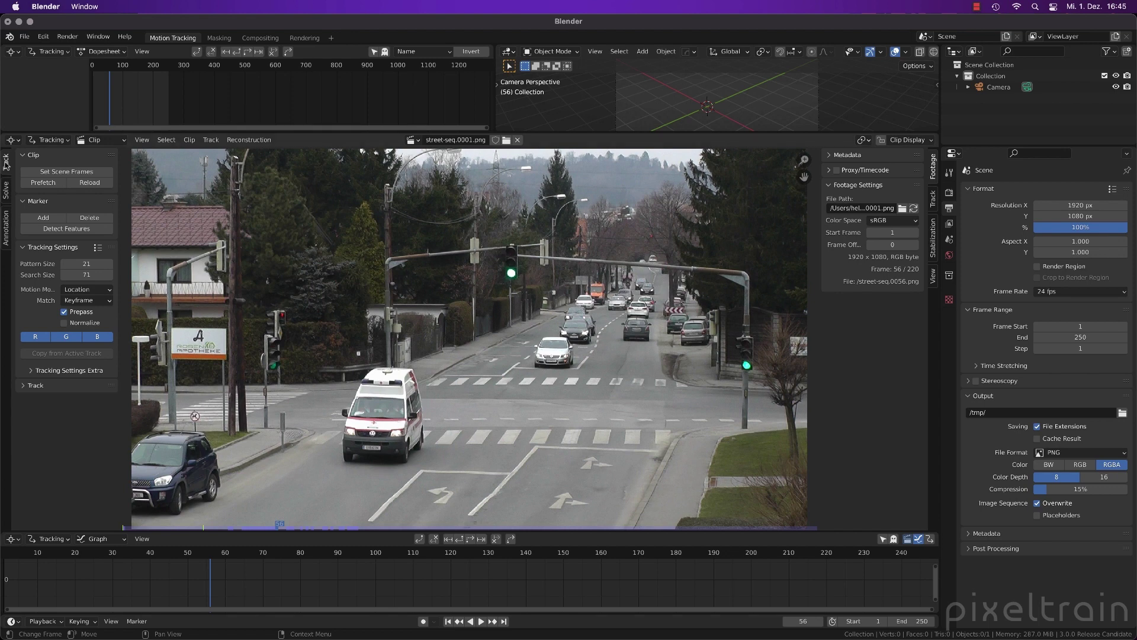
{"action": "key", "text": "t"}
{"action": "key", "text": "t"}
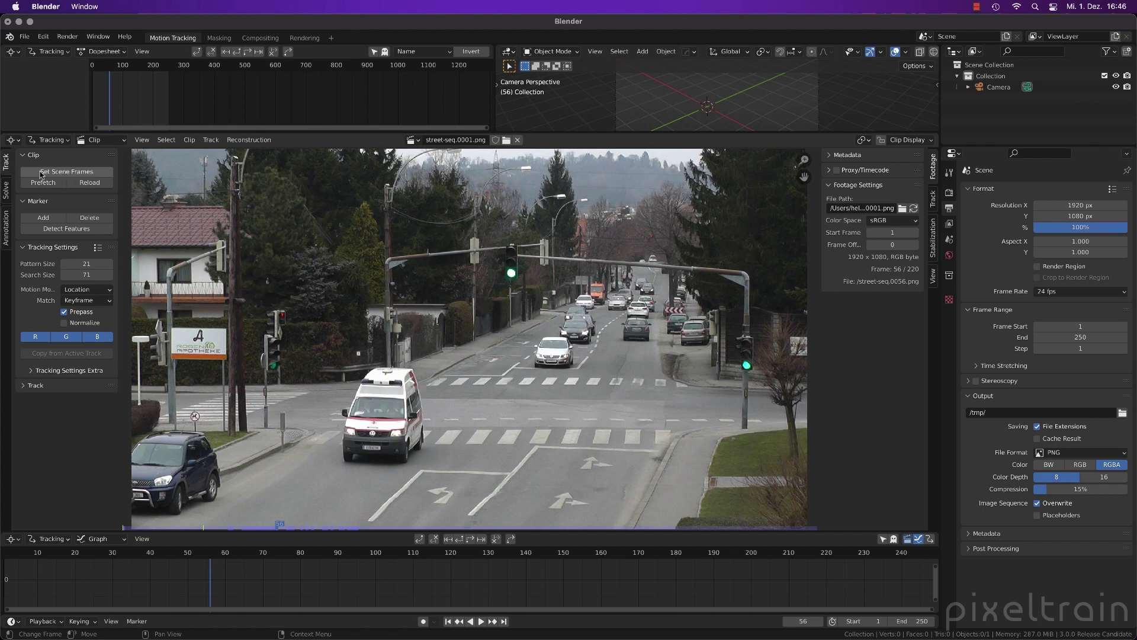
{"action": "left_click", "coordinate": [74, 172]}
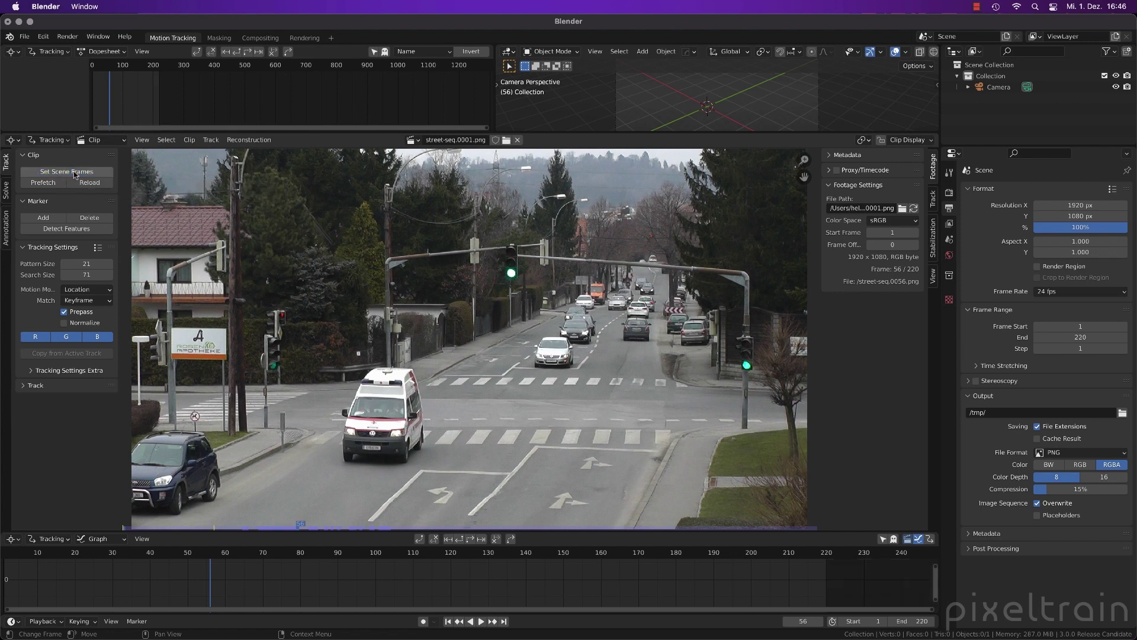
Prefetch all clip frames into memory and scrub from frame 19 to about 62.
{"action": "left_click", "coordinate": [44, 183]}
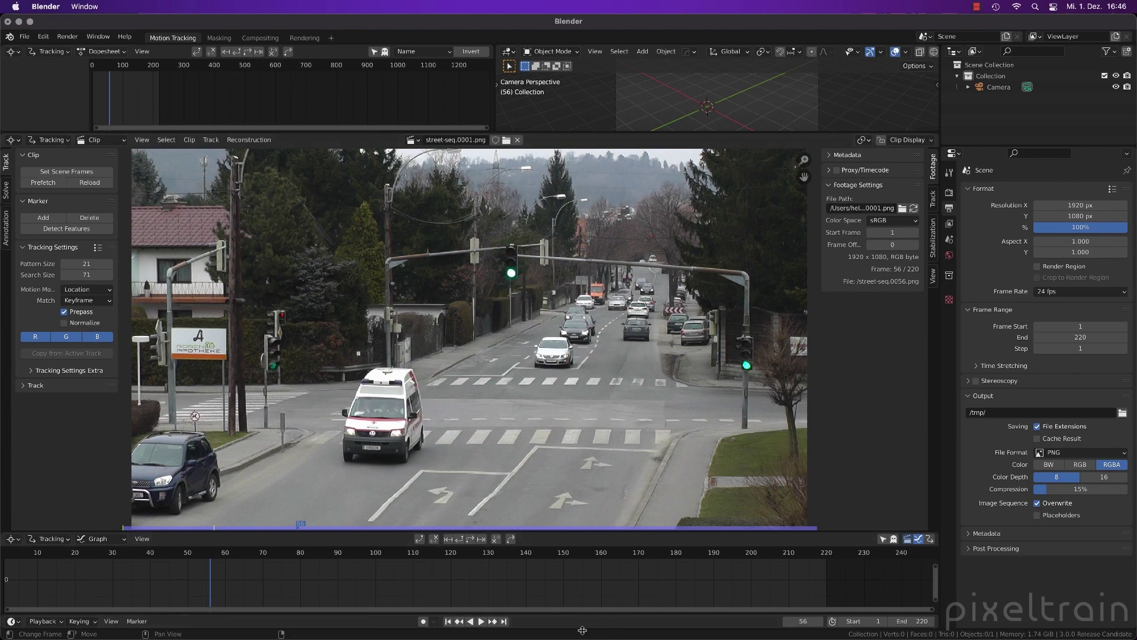
{"action": "left_click", "coordinate": [182, 526]}
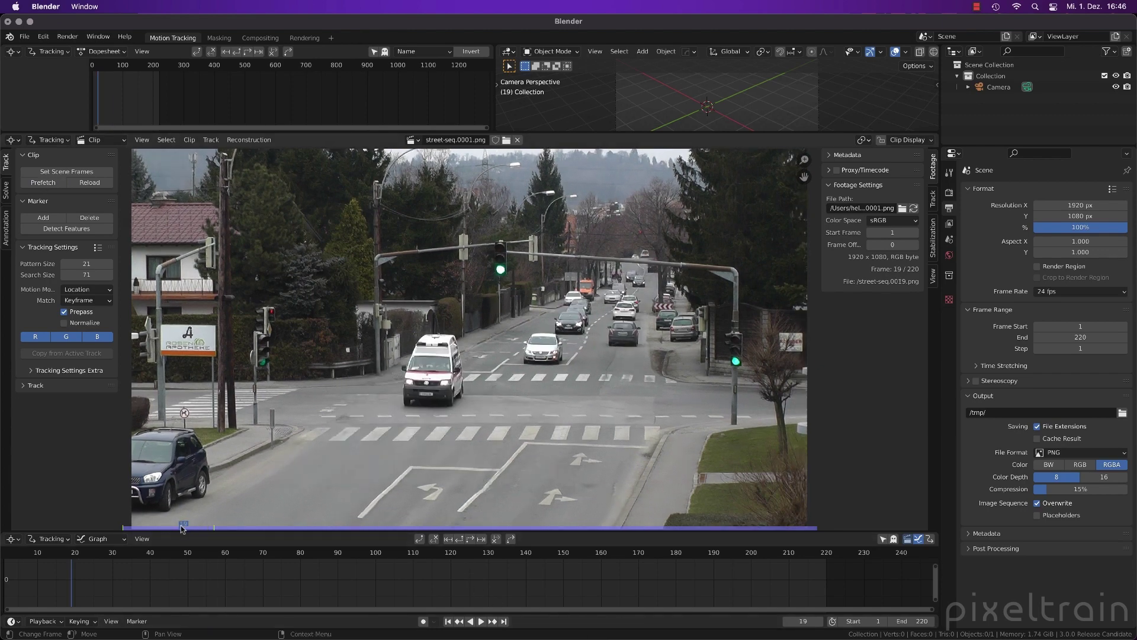
{"action": "left_click_drag", "start_coordinate": [183, 526], "coordinate": [319, 520]}
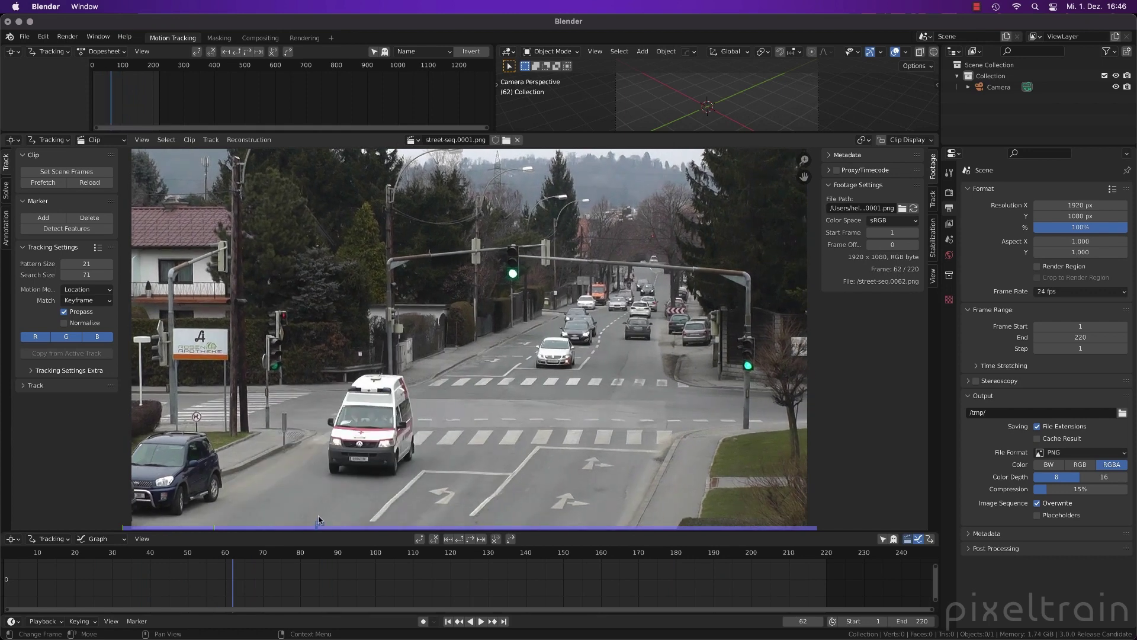
Play the footage in several bursts, ending stopped at frame 131.
{"action": "key", "text": "space"}
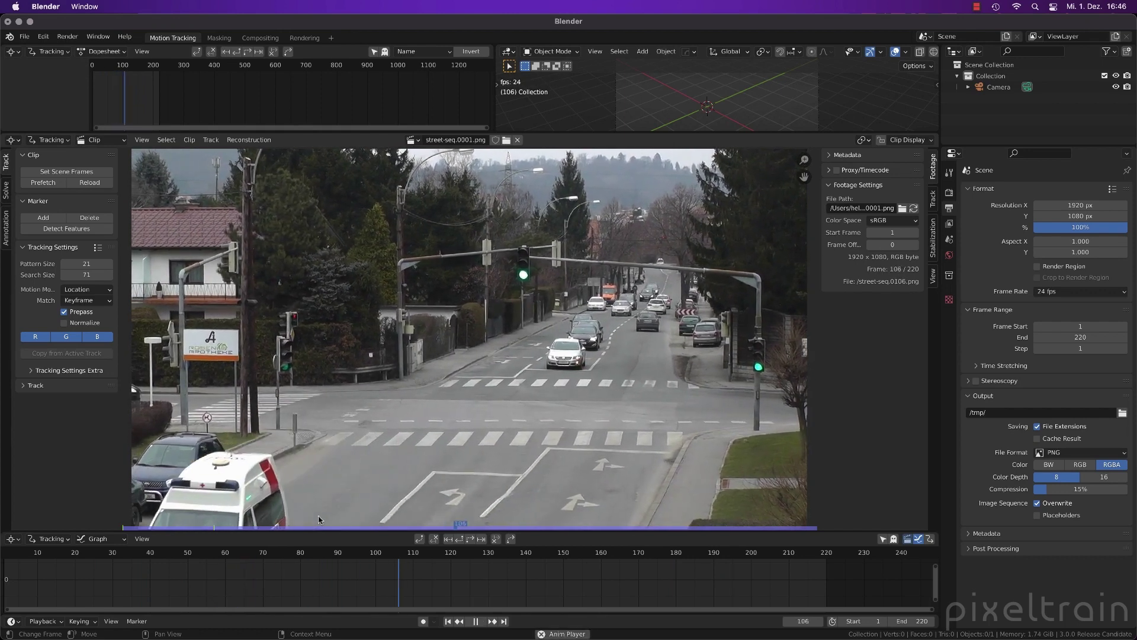
{"action": "key", "text": "space"}
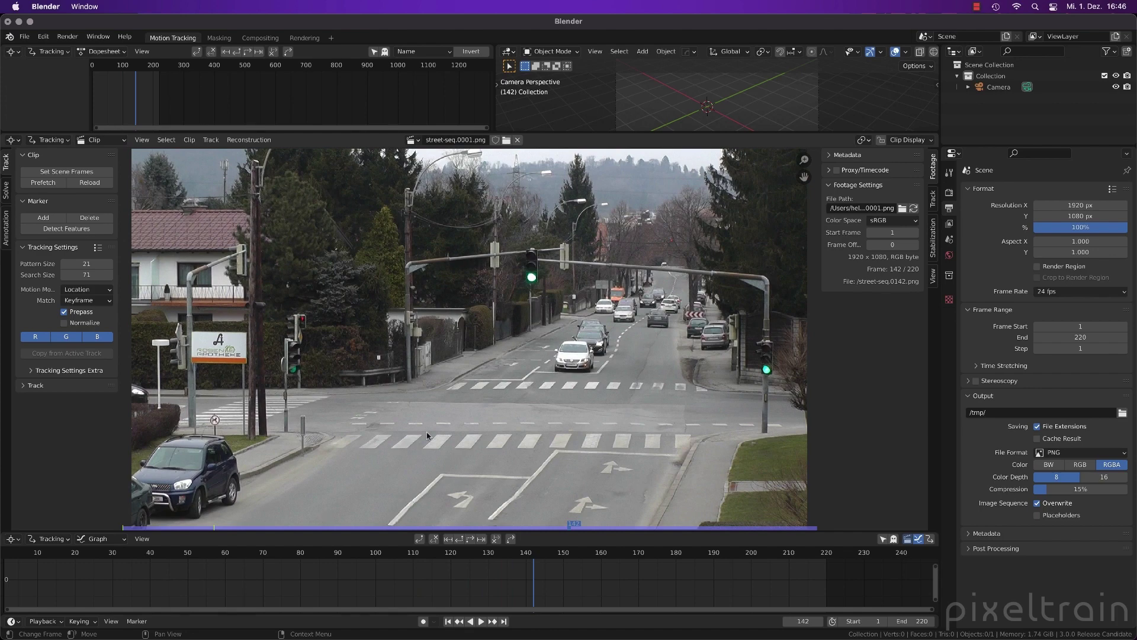
{"action": "key", "text": "space"}
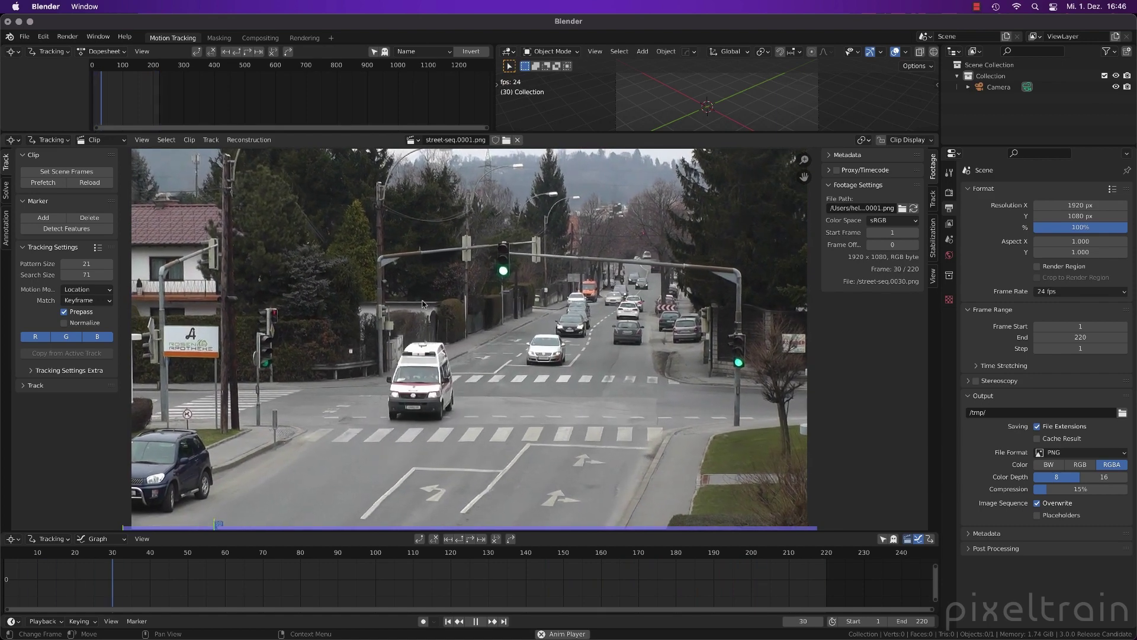
{"action": "key", "text": "space"}
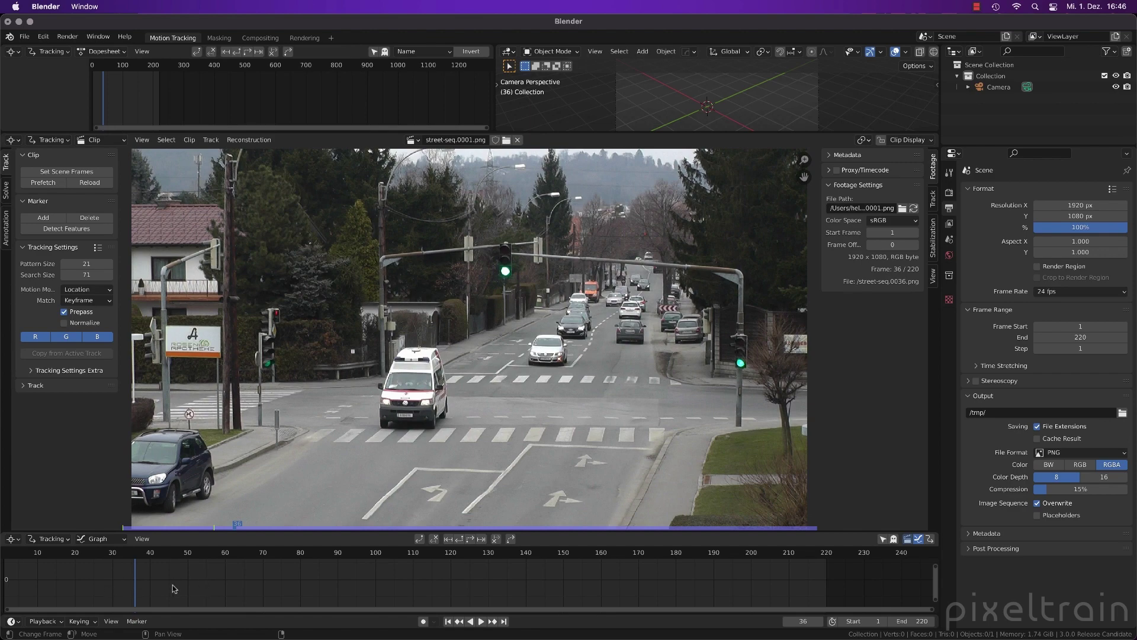
{"action": "left_click_drag", "start_coordinate": [176, 595], "coordinate": [140, 593]}
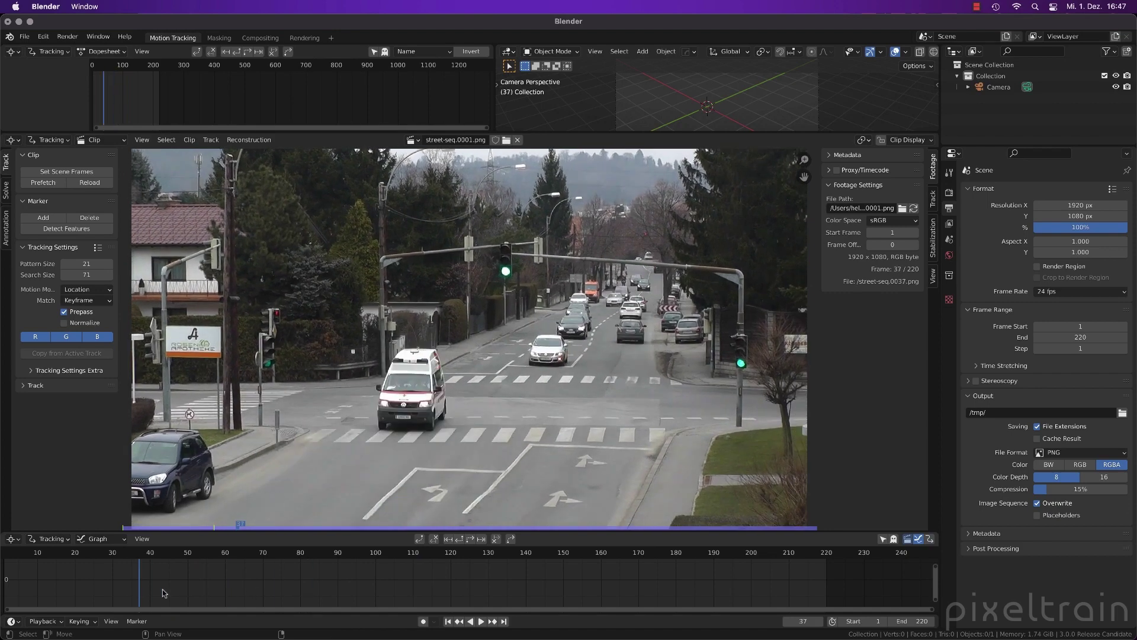
{"action": "key", "text": "space"}
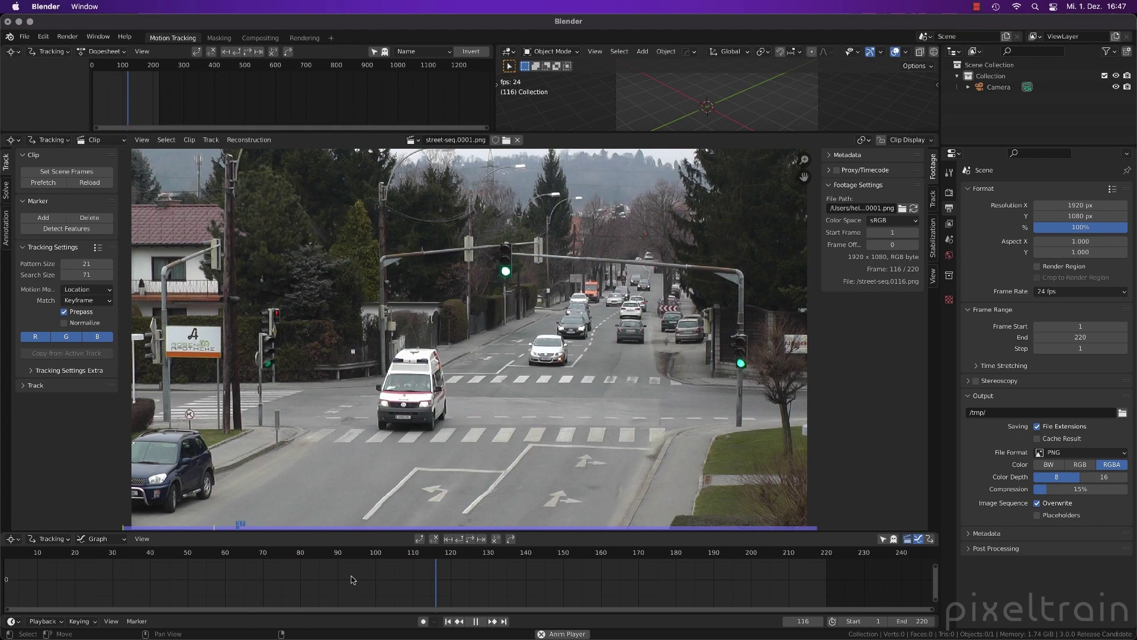
{"action": "key", "text": "space"}
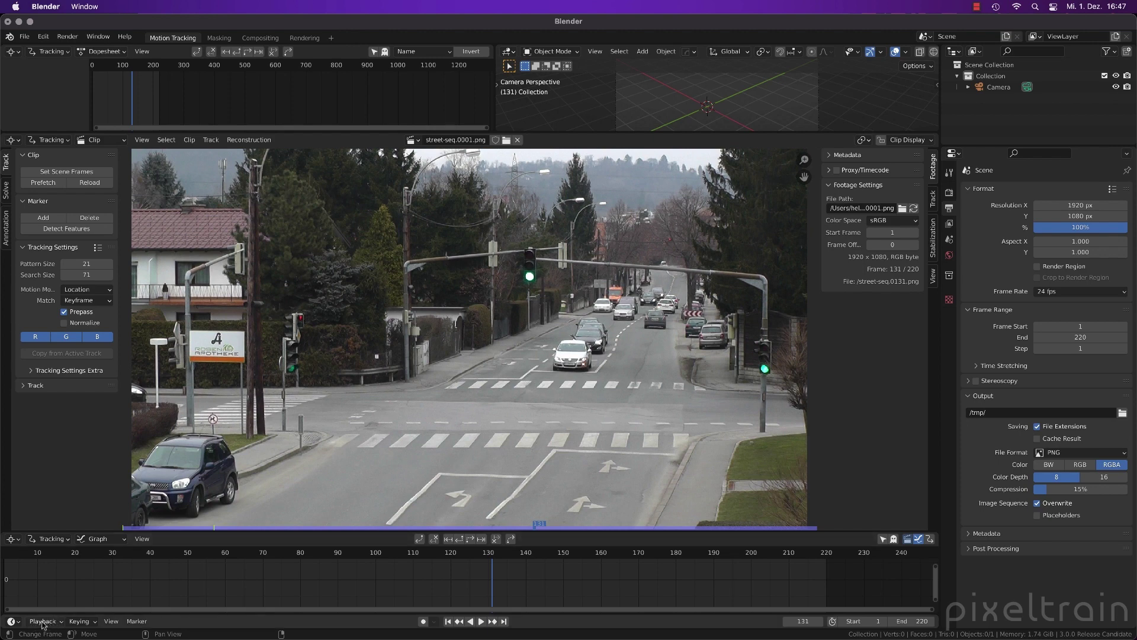
Enable Play In > Movie Clip Editor in the Timeline's Playback options.
{"action": "left_click", "coordinate": [59, 623]}
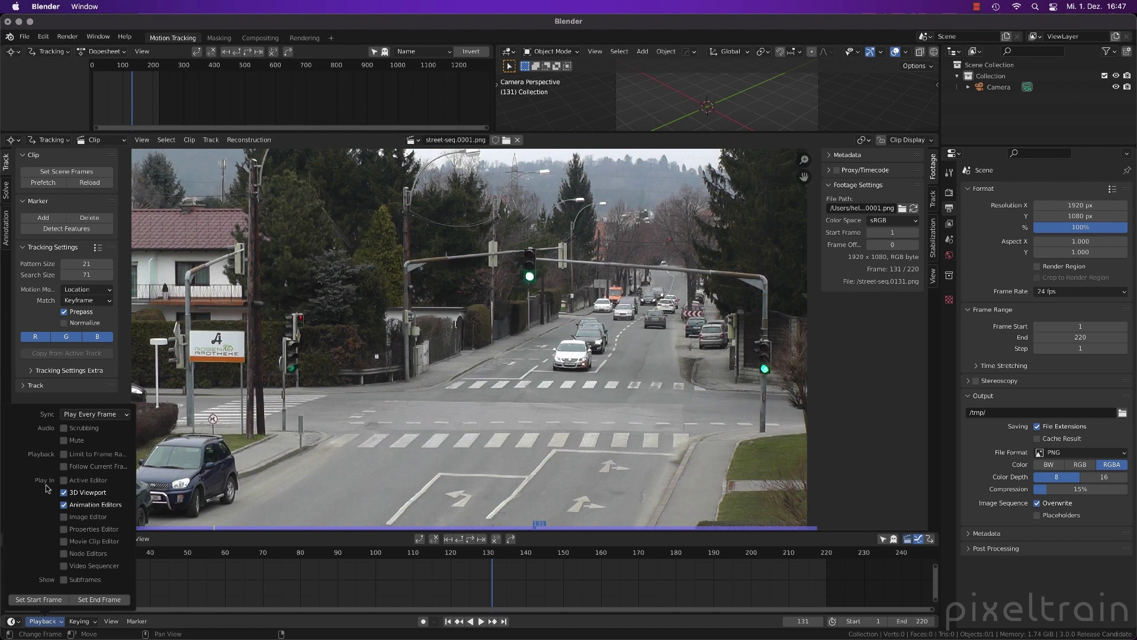
{"action": "left_click", "coordinate": [64, 541]}
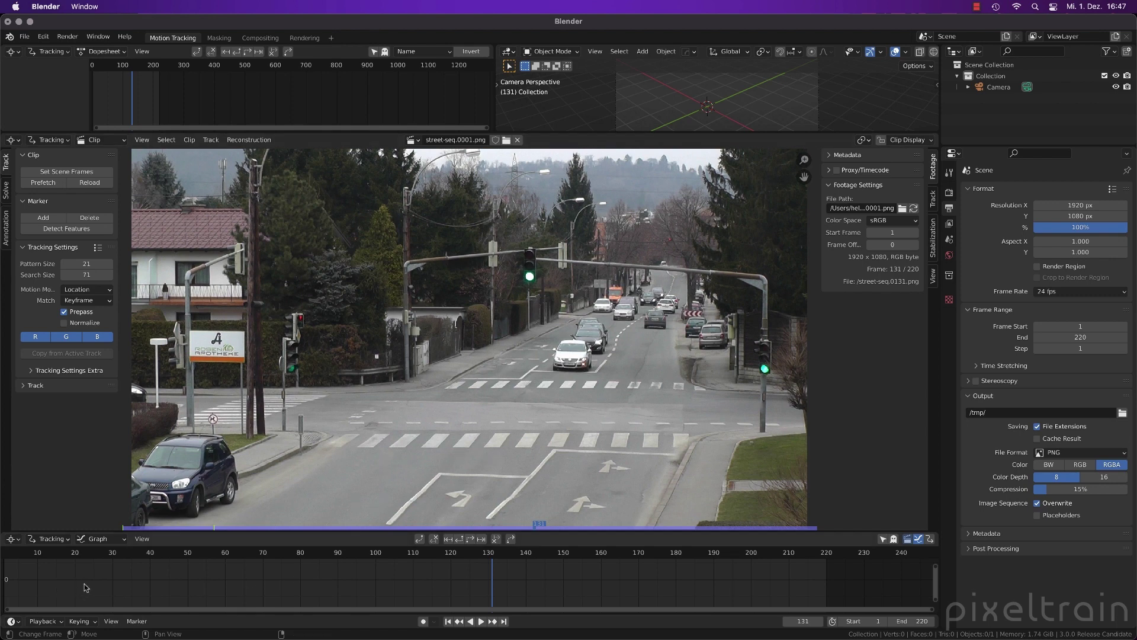
Play the street-seq footage, stop it, and jump back to frame 1.
{"action": "key", "text": "space"}
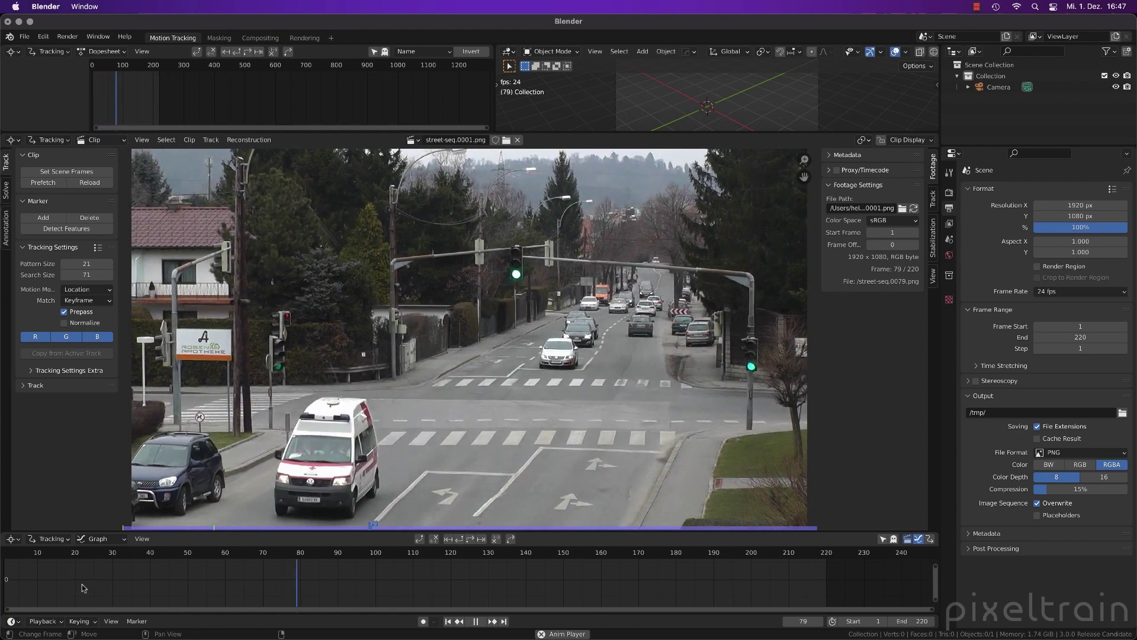
{"action": "key", "text": "space"}
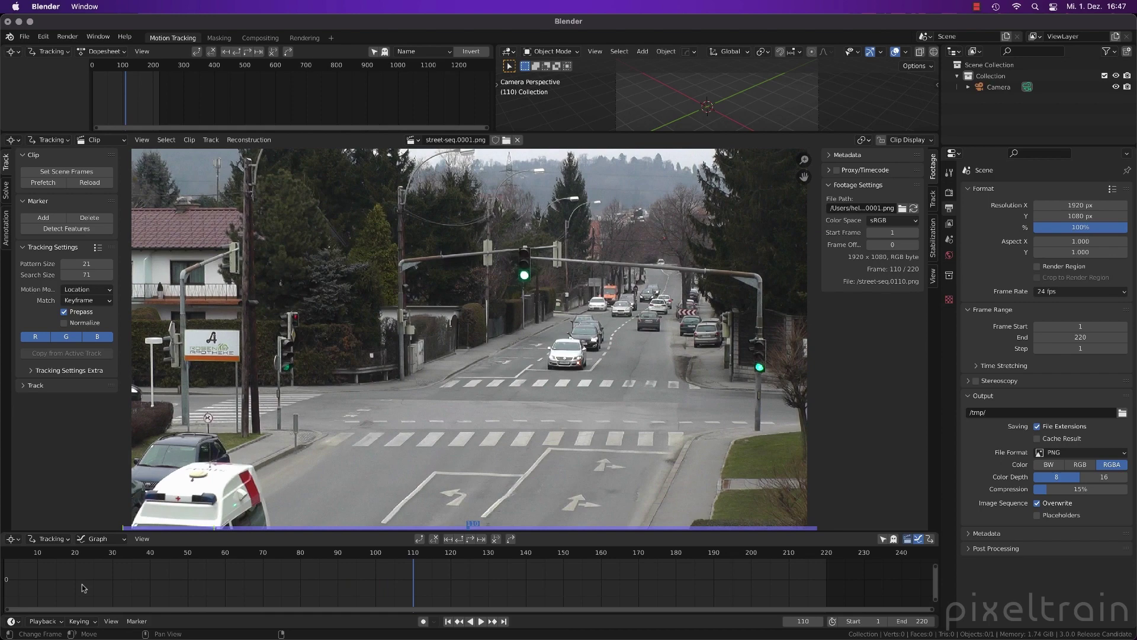
{"action": "key", "text": "shift+Left"}
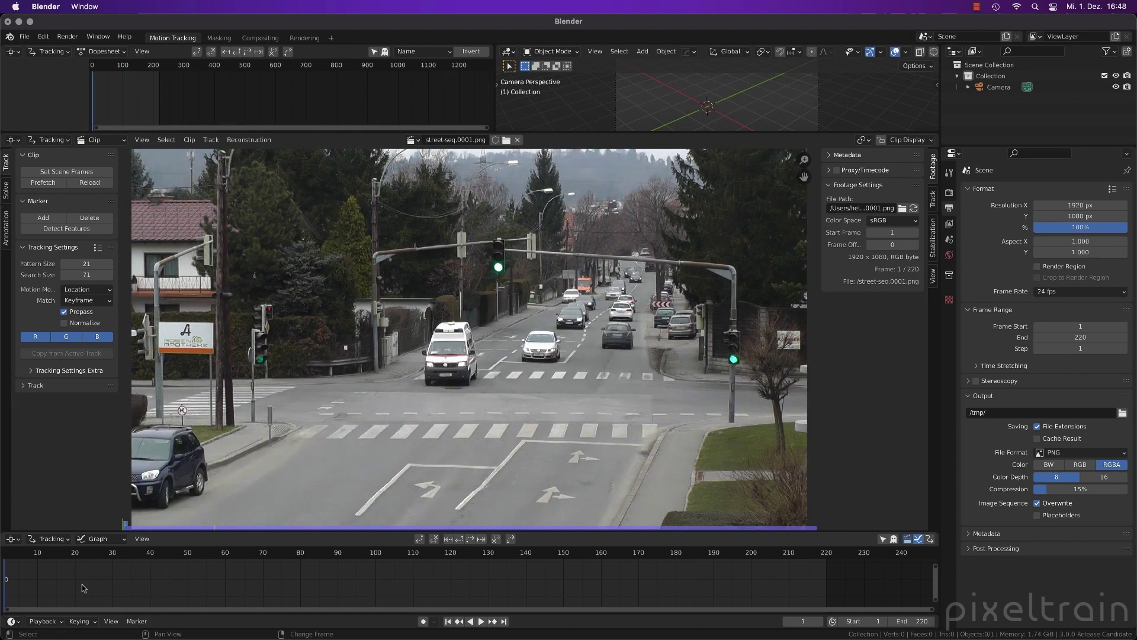